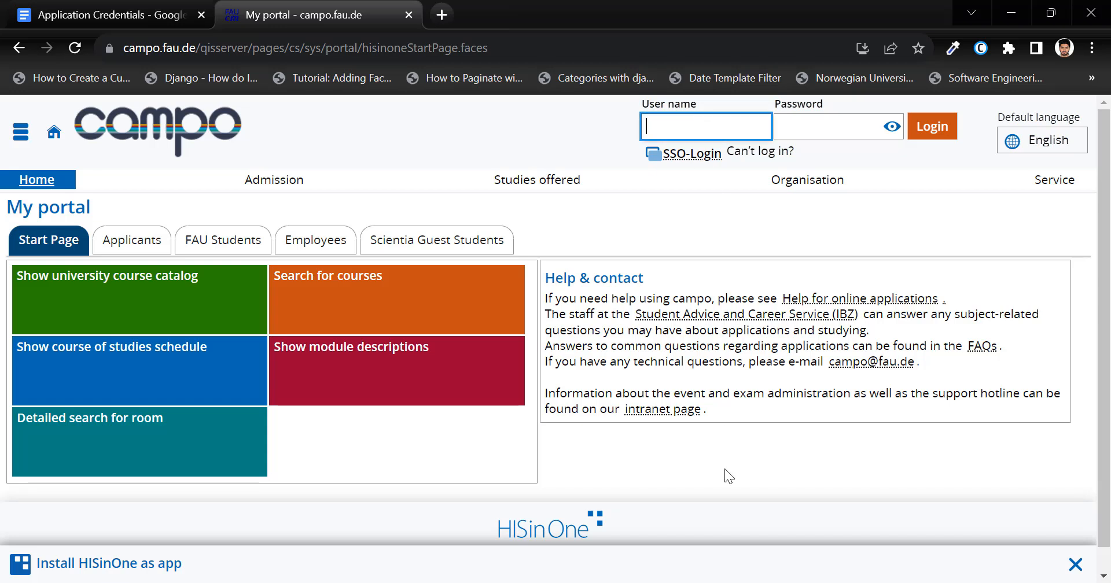
Switch to Microsoft Edge, examine the campo account request option in the IdM-Portal general settings, and return to Chrome
{"action": "mouse_move", "coordinate": [774, 577]}
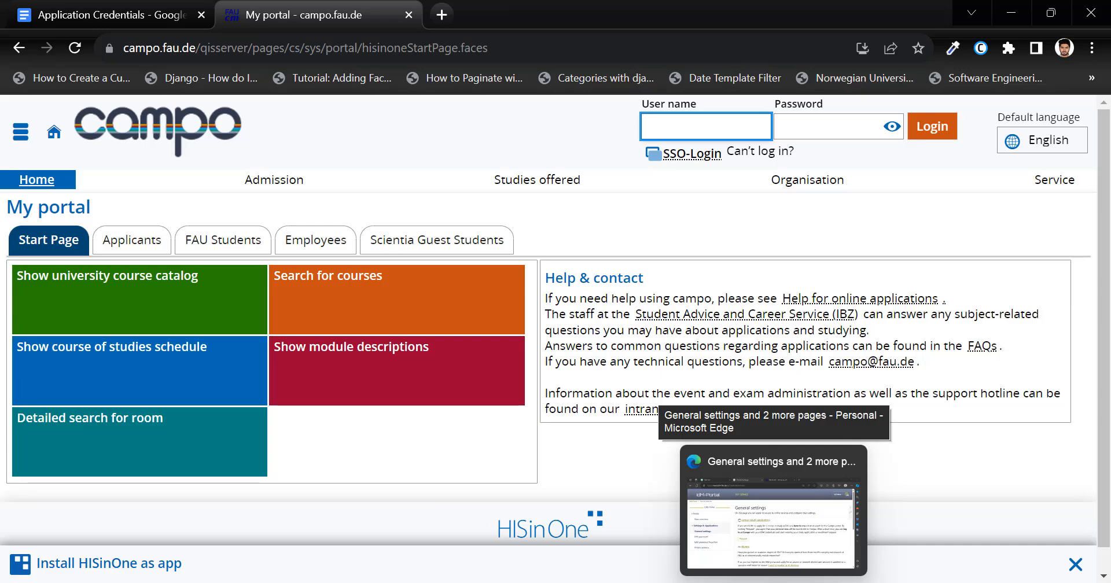
{"action": "left_click", "coordinate": [773, 520]}
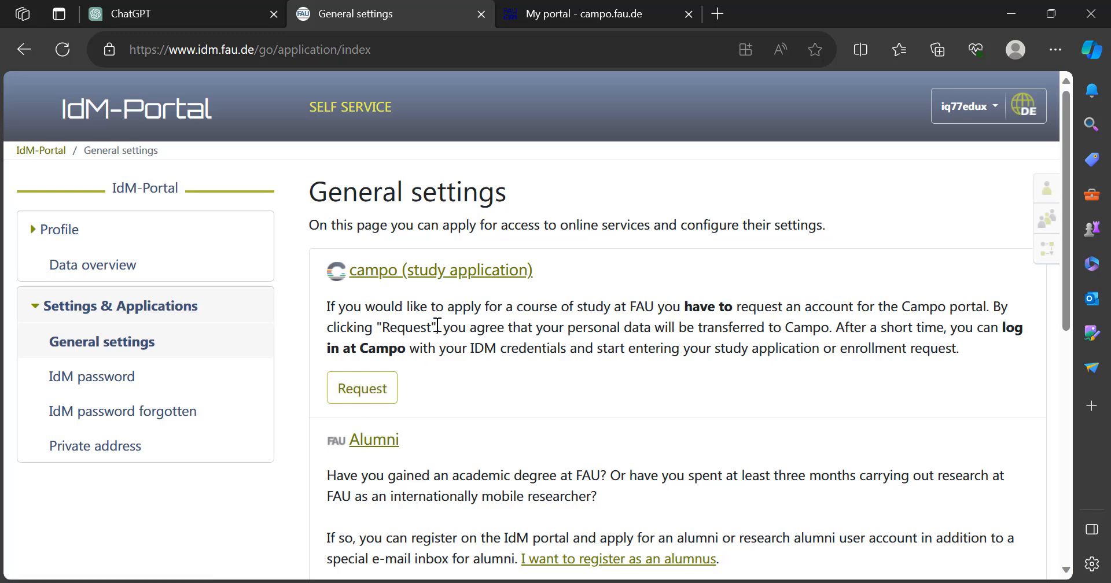
{"action": "key", "text": "alt+Tab"}
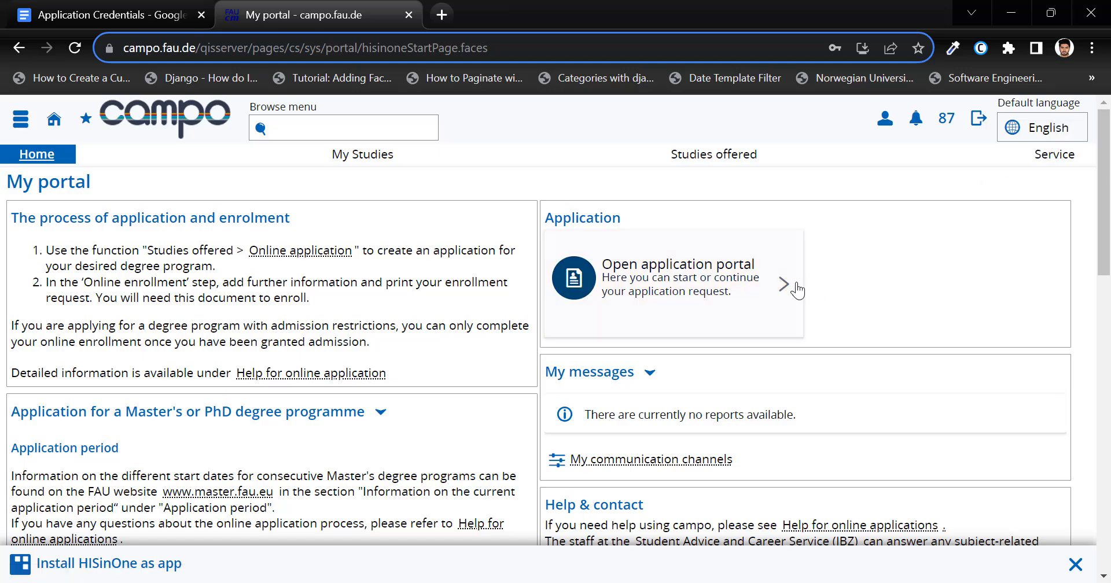
Open the application portal and add a new application request
{"action": "left_click", "coordinate": [722, 283]}
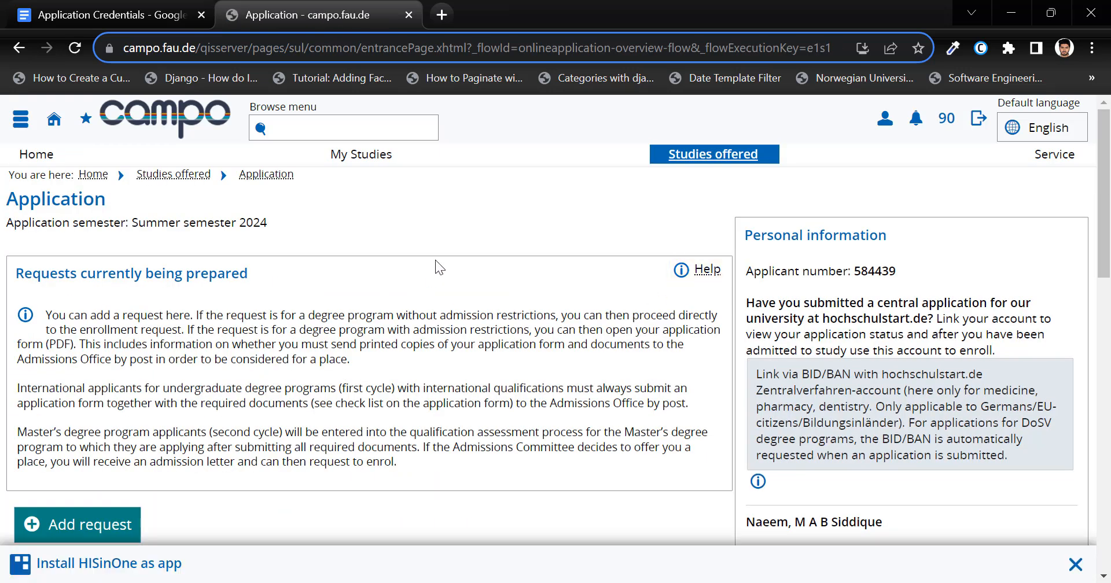
{"action": "scroll", "coordinate": [234, 380], "scroll_direction": "down", "scroll_amount": 5}
{"action": "scroll", "coordinate": [243, 362], "scroll_direction": "up", "scroll_amount": 5}
{"action": "scroll", "coordinate": [109, 367], "scroll_direction": "down", "scroll_amount": 3}
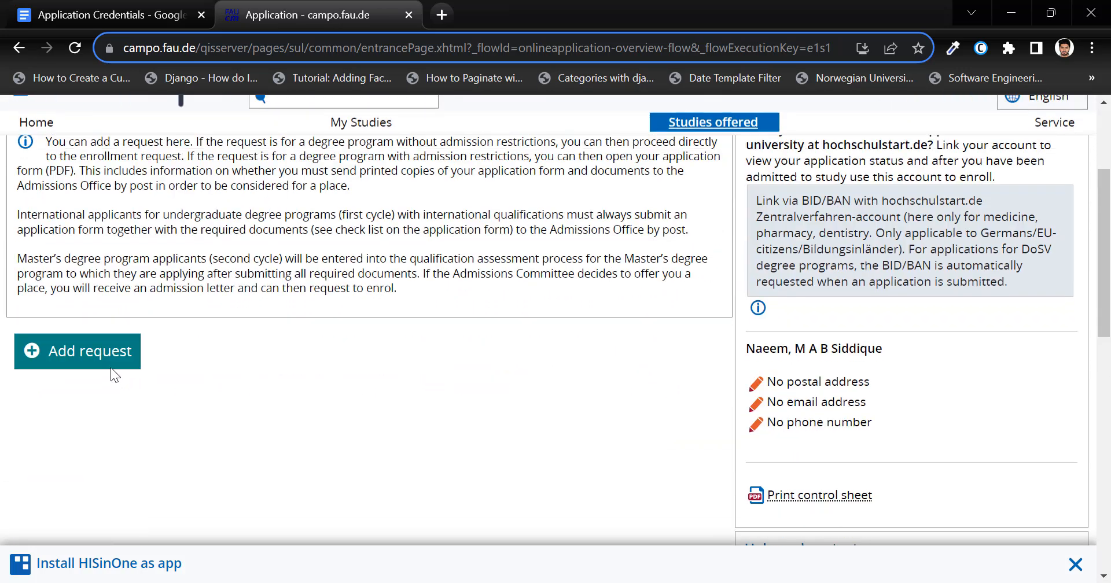
{"action": "left_click", "coordinate": [84, 349]}
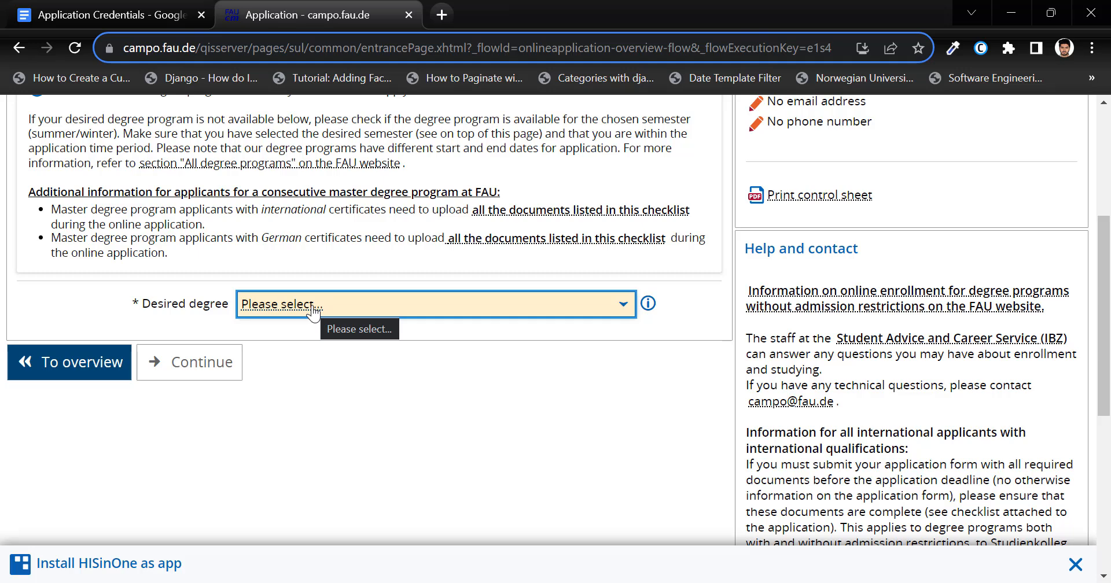
Choose Master as the desired degree and Information and Communication Technology as the subject
{"action": "left_click", "coordinate": [313, 307]}
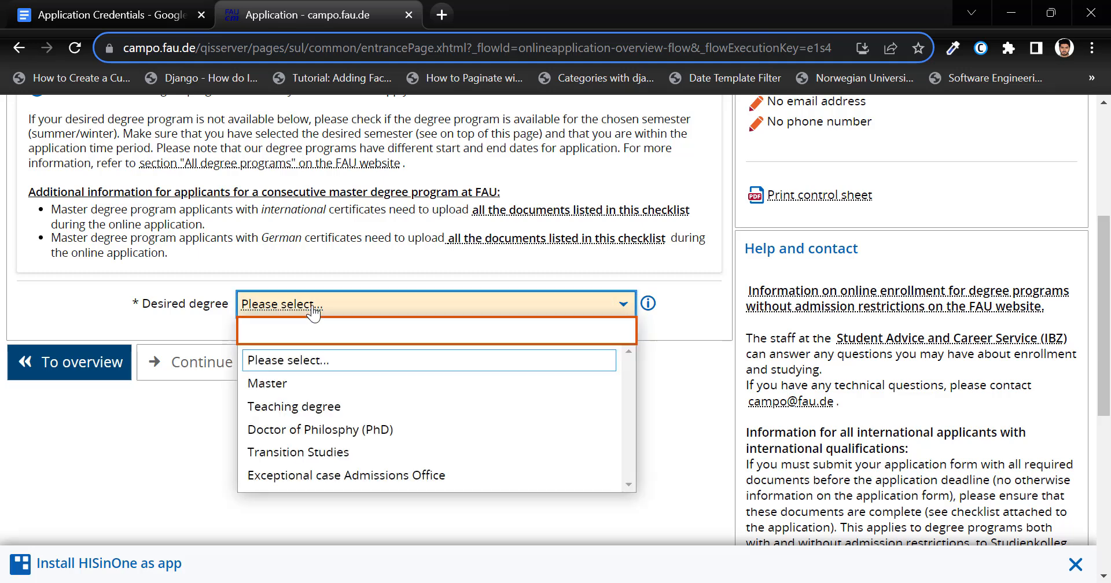
{"action": "left_click", "coordinate": [313, 384]}
{"action": "left_click", "coordinate": [276, 334]}
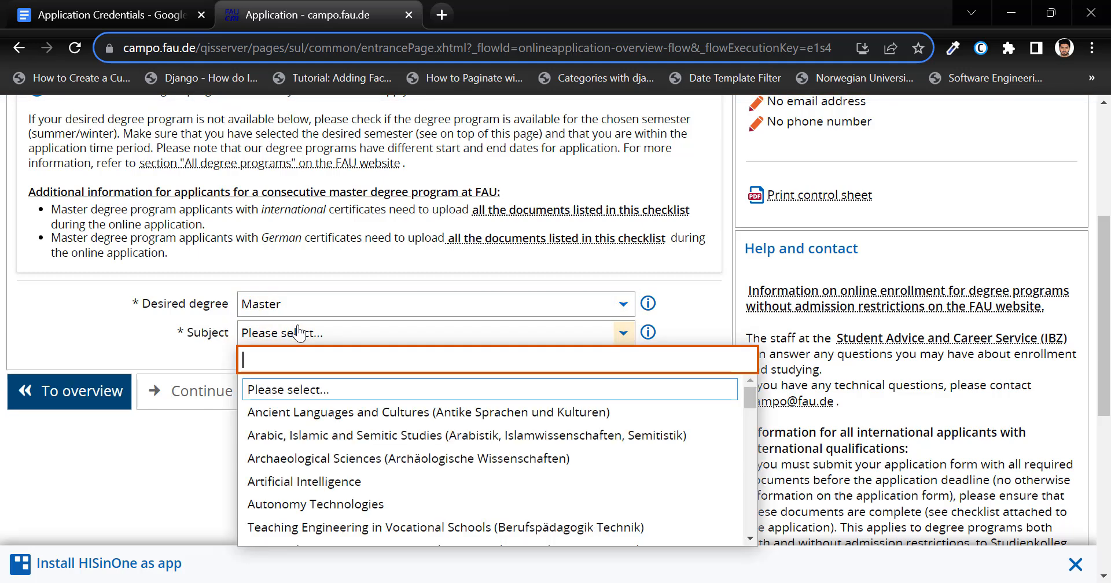
{"action": "type", "text": "info"}
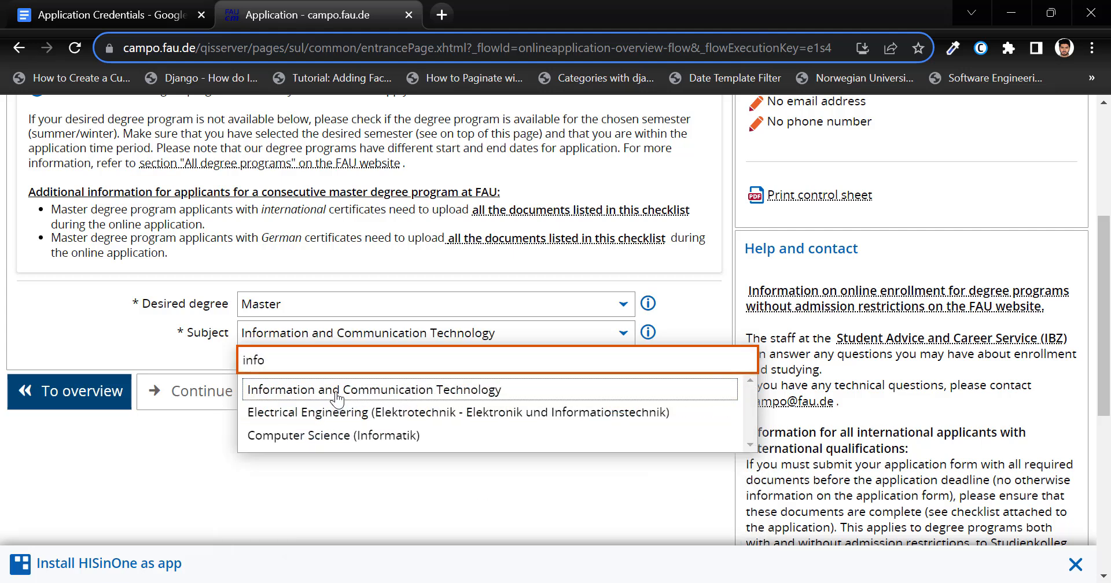
{"action": "left_click", "coordinate": [336, 398]}
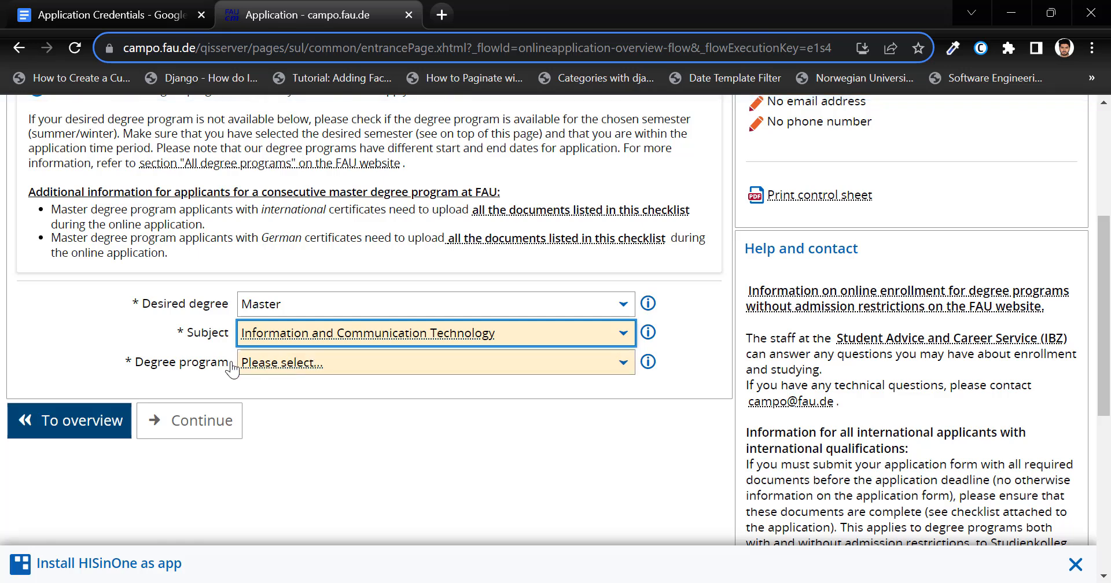
Read the degree program help and choose M.Sc. Information and Communication Technology (PO 20222)
{"action": "left_click", "coordinate": [648, 362]}
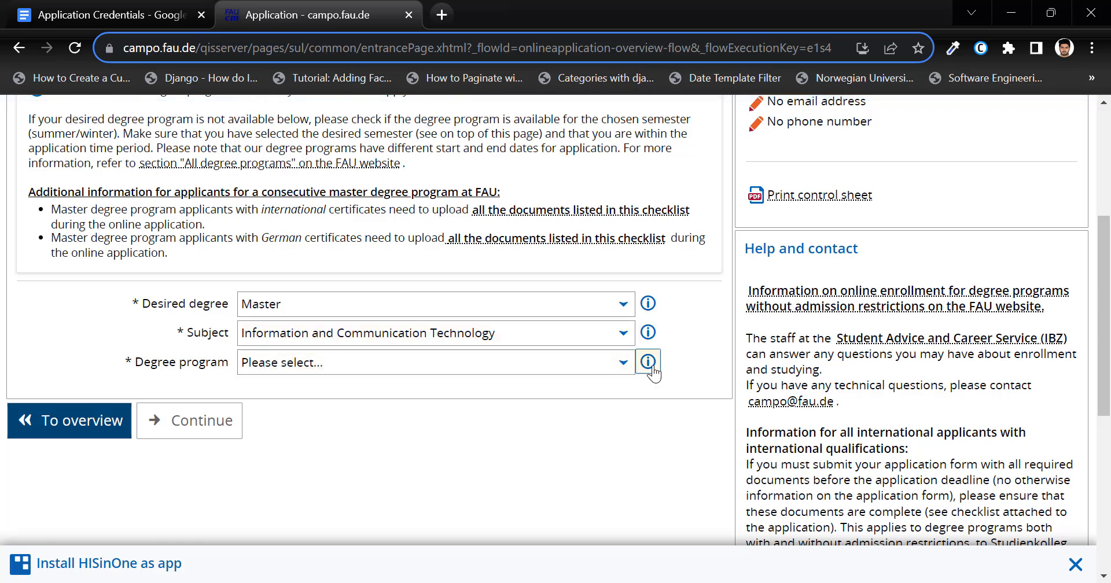
{"action": "scroll", "coordinate": [658, 347], "scroll_direction": "down", "scroll_amount": 2}
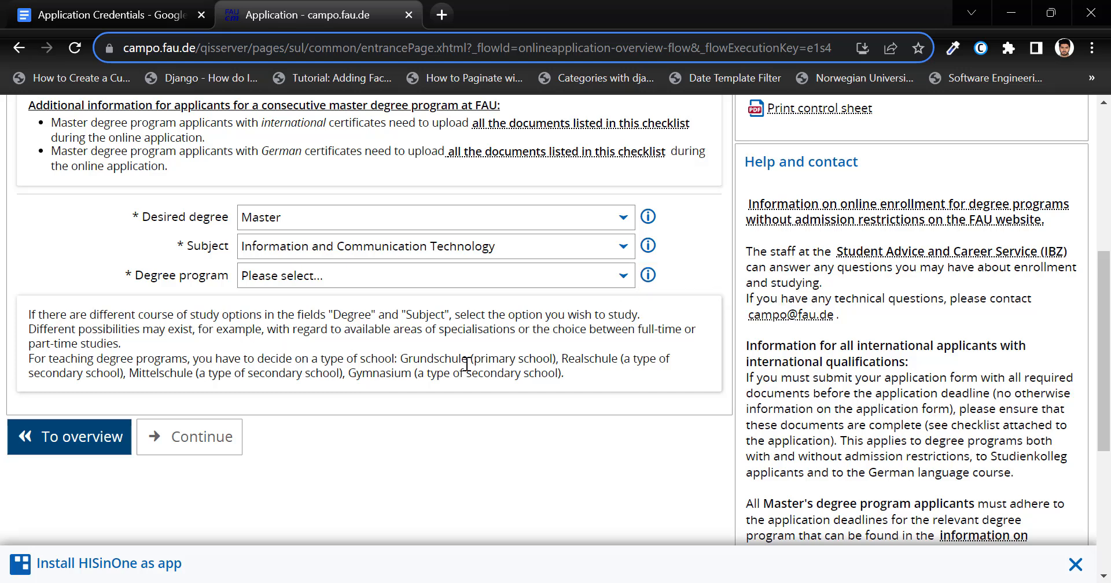
{"action": "left_click", "coordinate": [447, 276]}
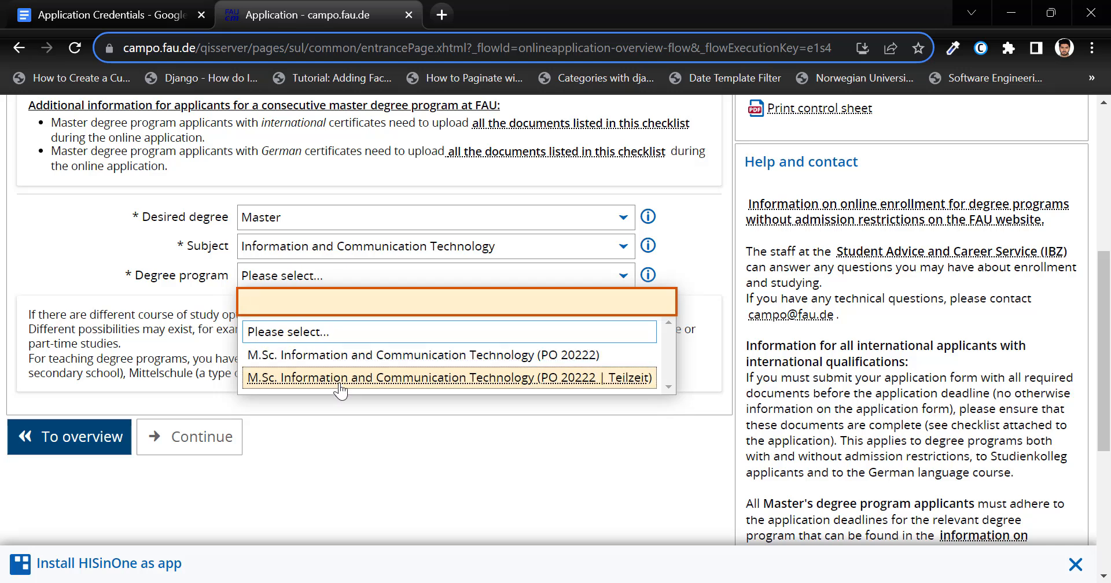
{"action": "left_click", "coordinate": [345, 355]}
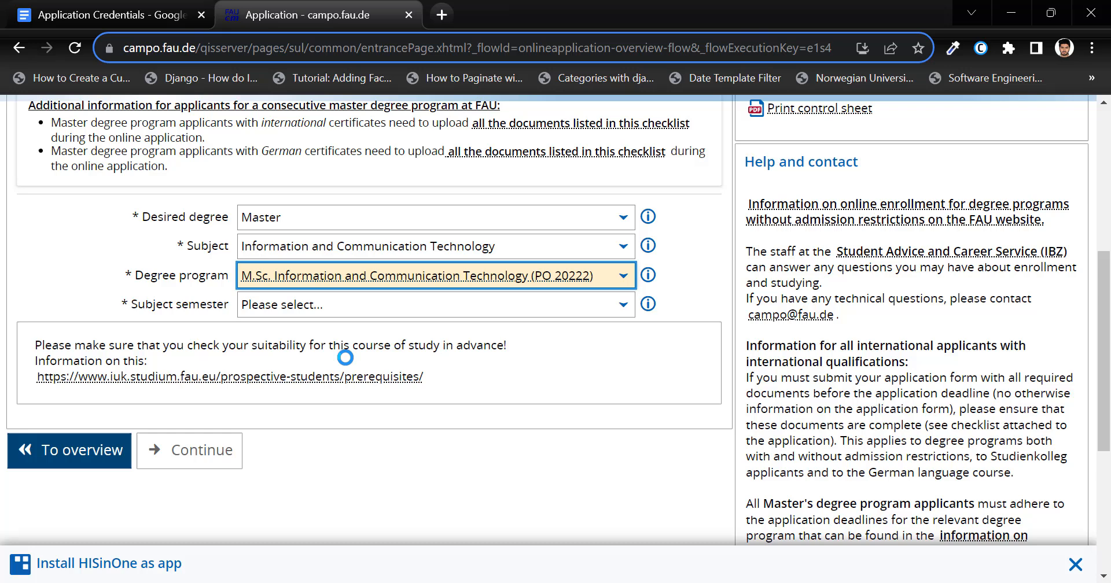
Set the subject semester to 1. Subject semester and continue to the university entrance qualification page
{"action": "left_click", "coordinate": [346, 315]}
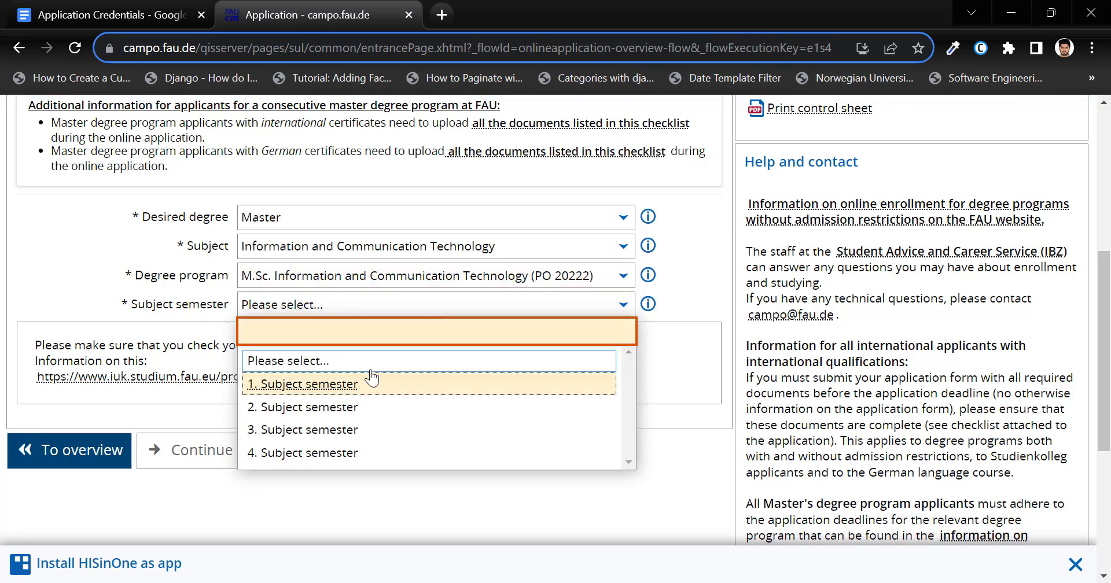
{"action": "left_click", "coordinate": [332, 391]}
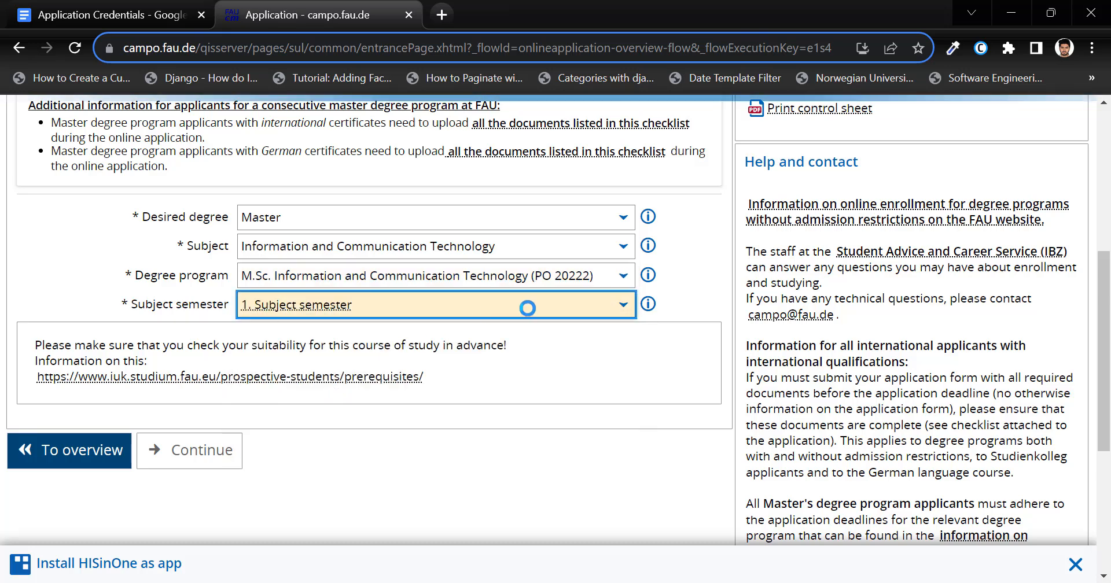
{"action": "left_click", "coordinate": [648, 303]}
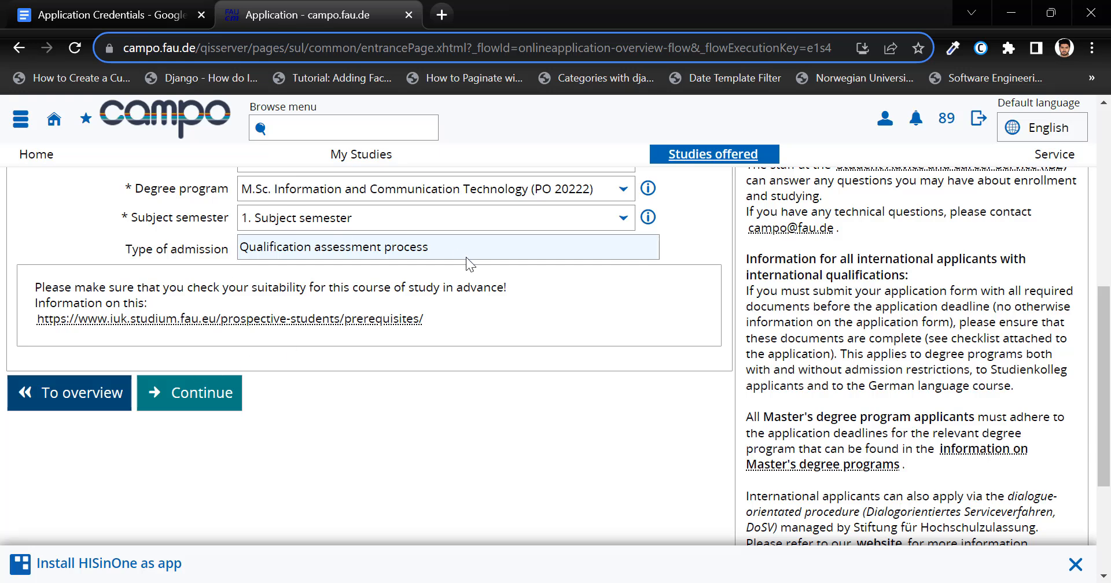
{"action": "left_click", "coordinate": [181, 398]}
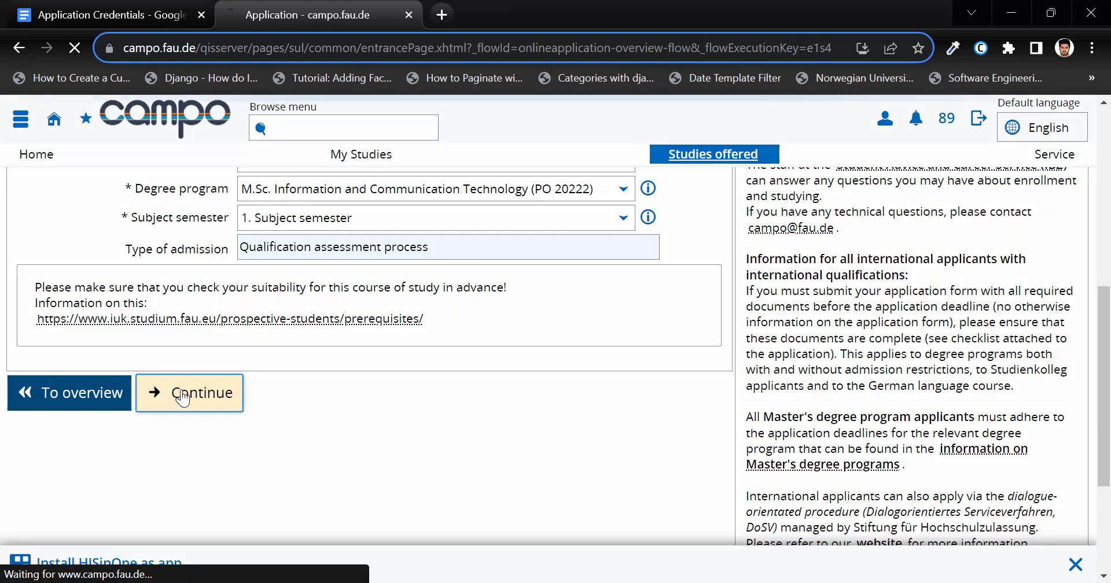
Keep Abroad as the place acquired and choose General university entrance qualification earned outside Germany as the qualification type
{"action": "left_click", "coordinate": [383, 276]}
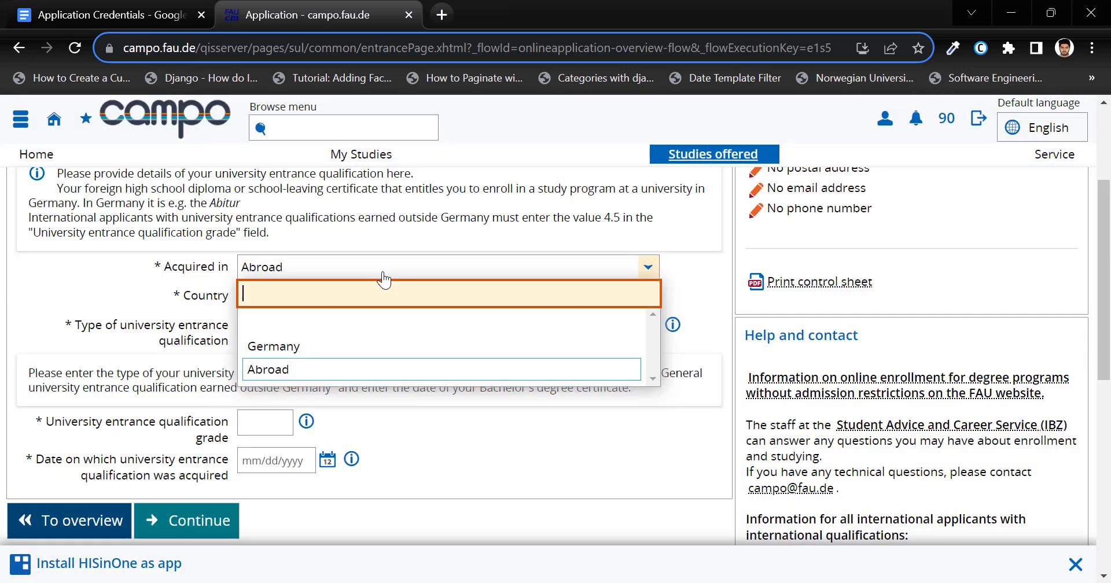
{"action": "left_click", "coordinate": [193, 273]}
{"action": "scroll", "coordinate": [331, 281], "scroll_direction": "up", "scroll_amount": 3}
{"action": "scroll", "coordinate": [74, 326], "scroll_direction": "up", "scroll_amount": 1}
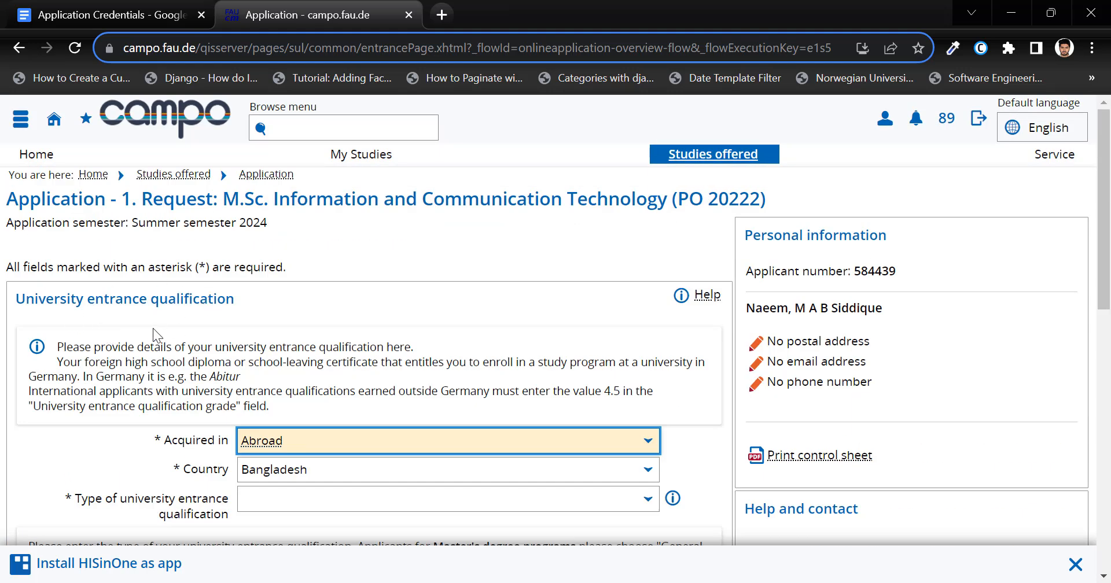
{"action": "scroll", "coordinate": [299, 308], "scroll_direction": "down", "scroll_amount": 3}
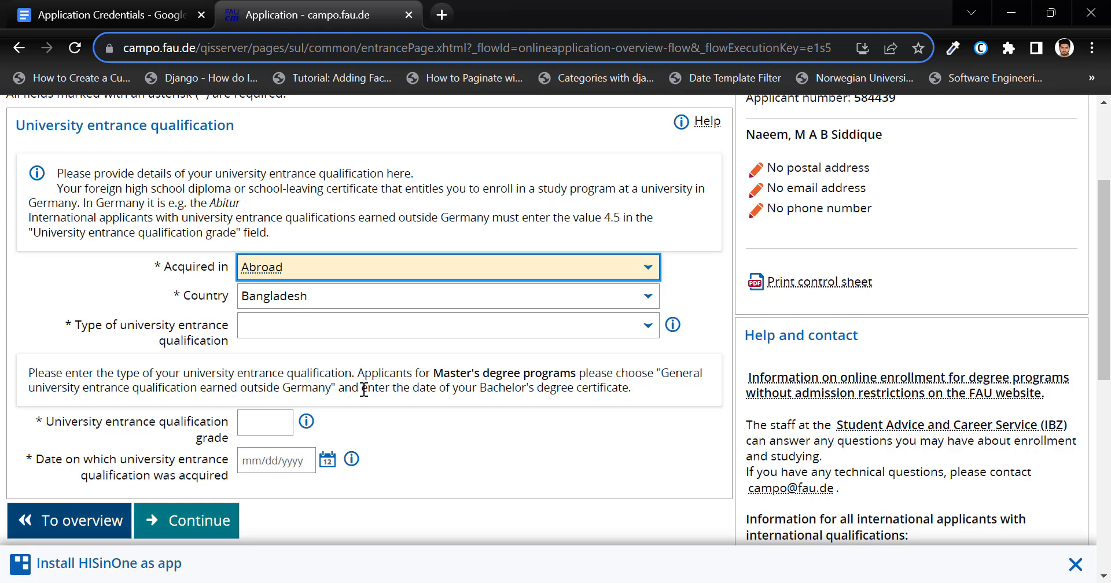
{"action": "left_click", "coordinate": [454, 325]}
{"action": "left_click", "coordinate": [417, 399]}
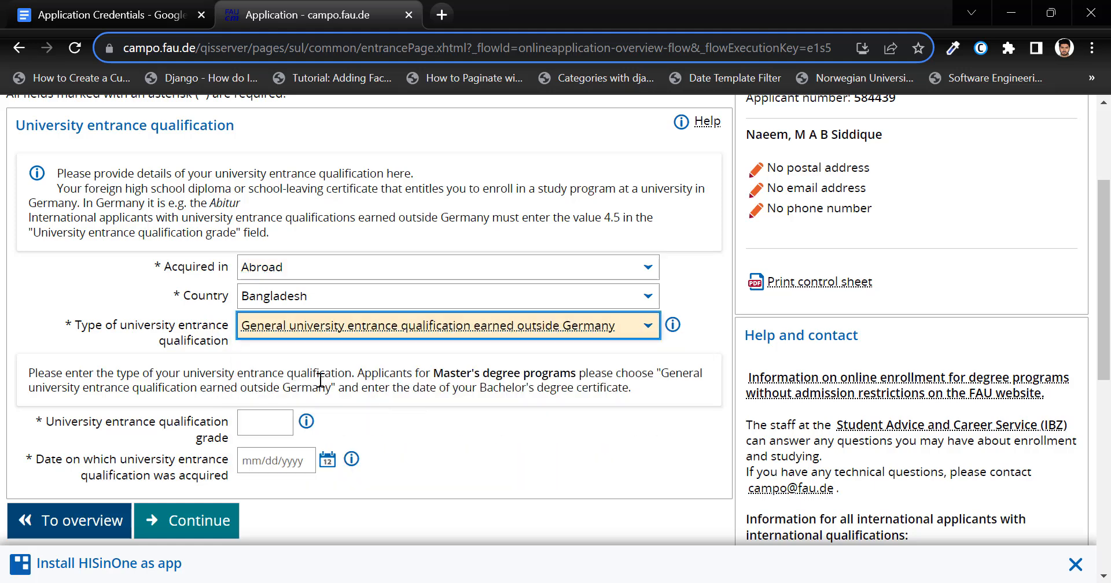
Read the help for the university entrance qualification grade and enter 4.5 as the grade
{"action": "scroll", "coordinate": [320, 380], "scroll_direction": "down", "scroll_amount": 1}
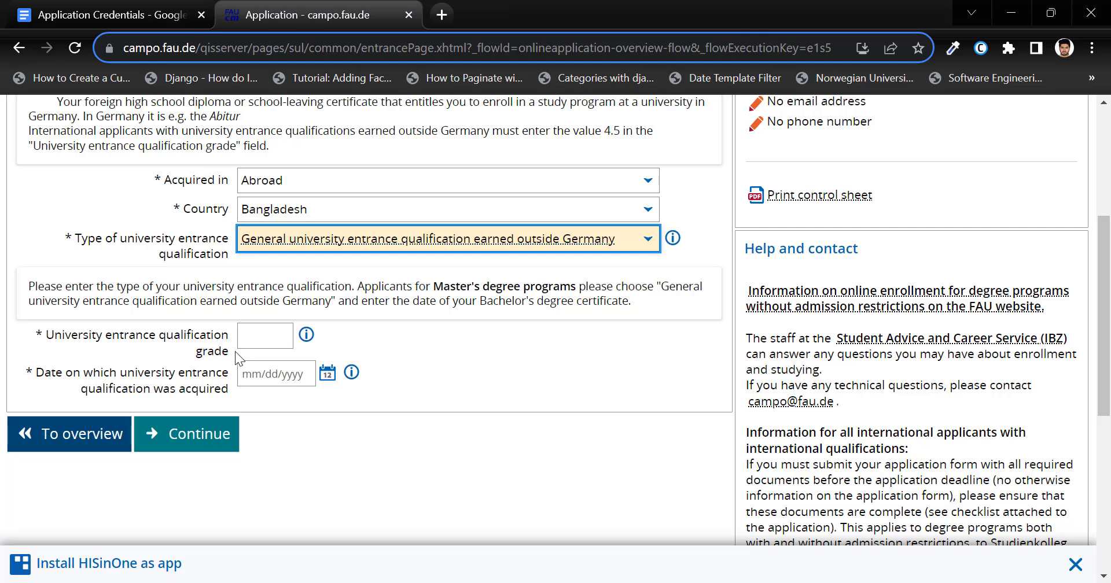
{"action": "left_click", "coordinate": [306, 334]}
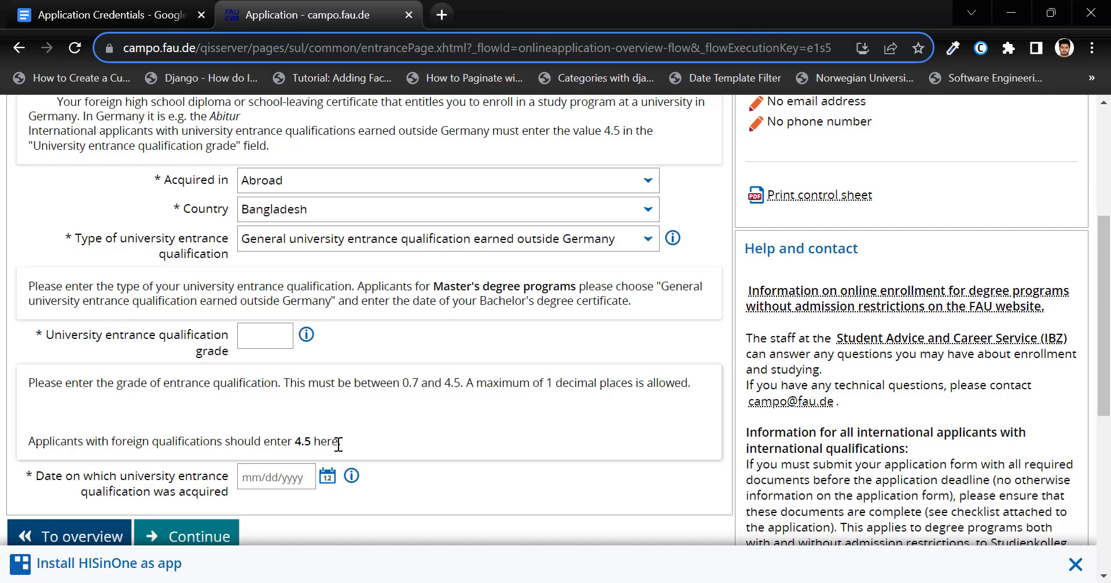
{"action": "left_click", "coordinate": [272, 341]}
{"action": "type", "text": "4.5"}
Enter 08/06/2019 as the date the qualification was acquired and confirm this qualification for the request
{"action": "scroll", "coordinate": [67, 405], "scroll_direction": "down", "scroll_amount": 1}
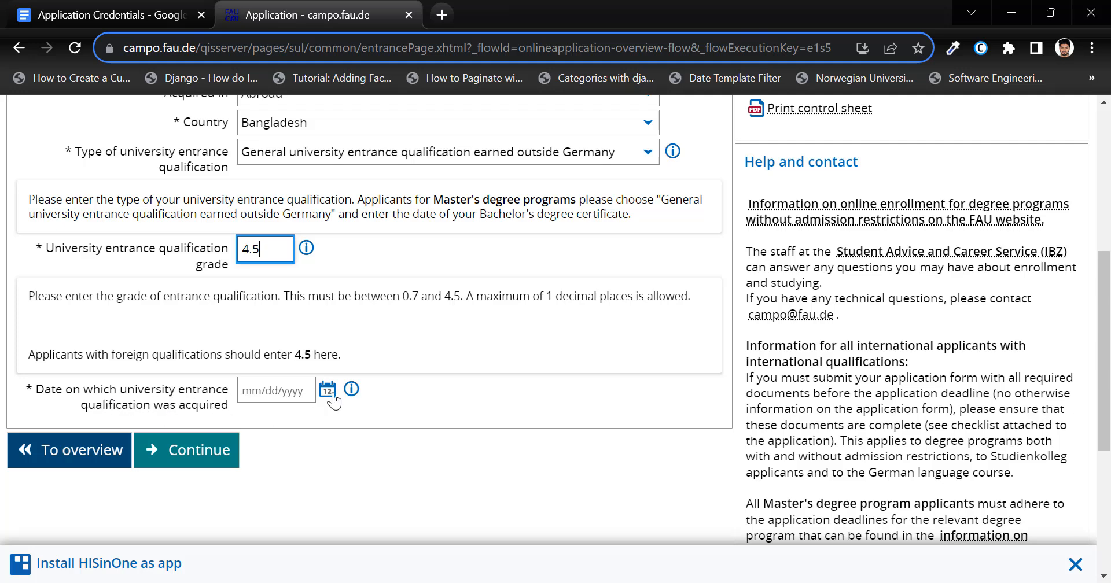
{"action": "left_click", "coordinate": [352, 390]}
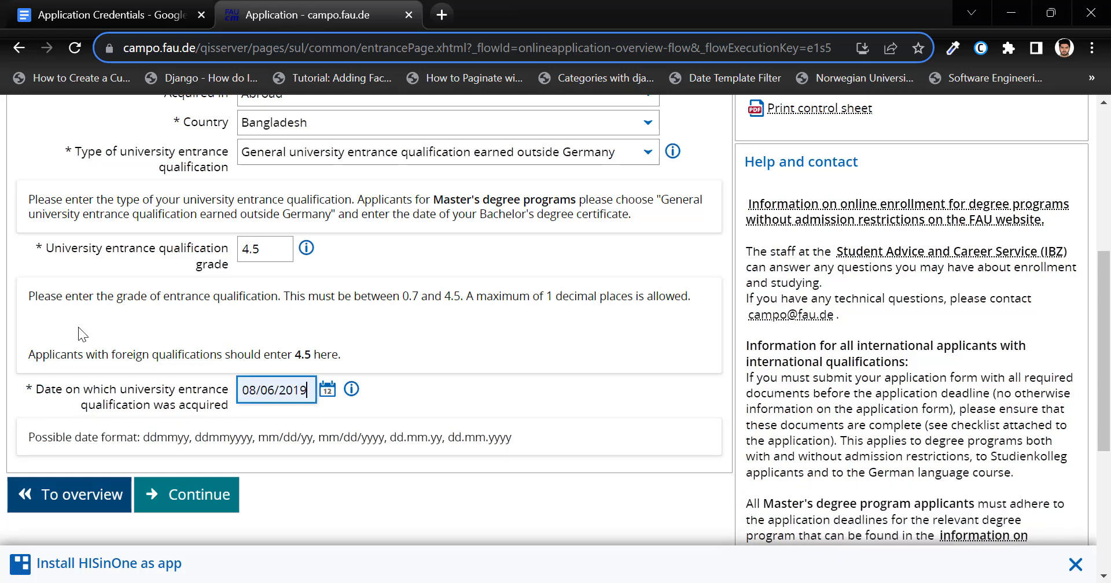
{"action": "left_click", "coordinate": [193, 497]}
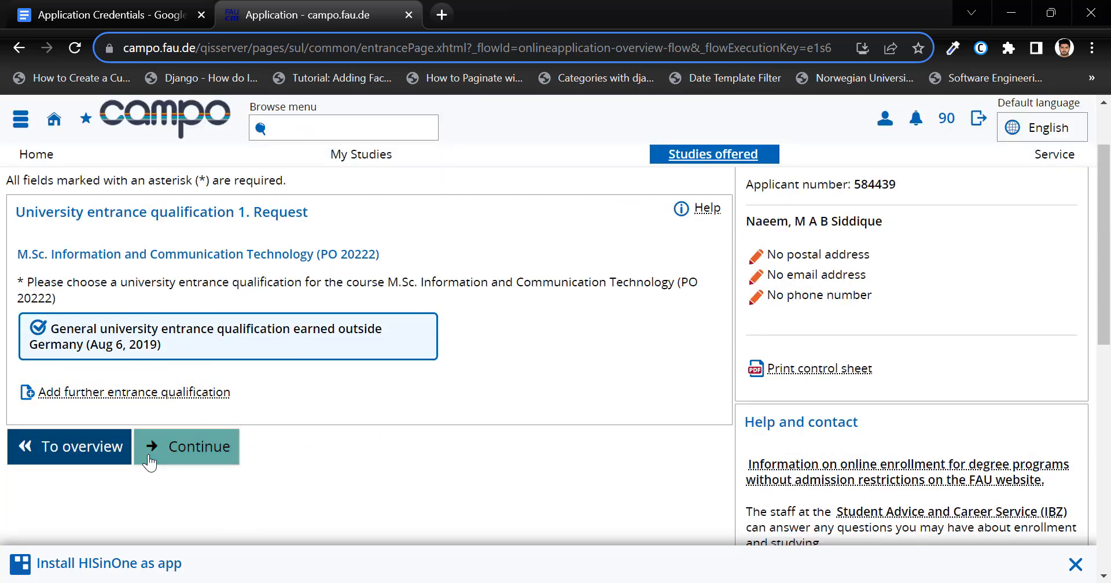
{"action": "left_click", "coordinate": [195, 456]}
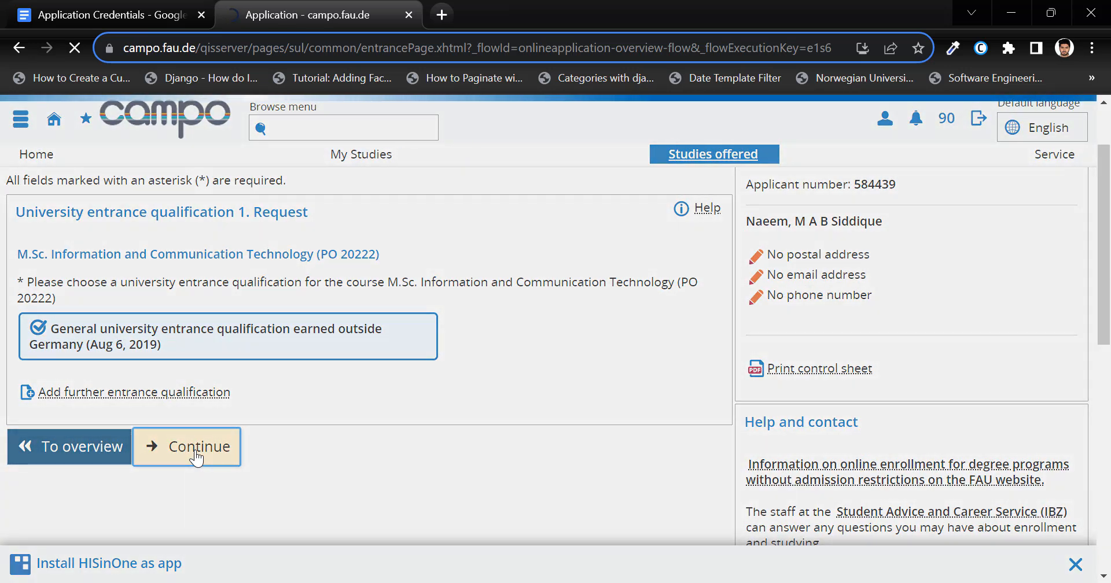
Keep No for completed vocational training and national service in Germany, and continue the application
{"action": "scroll", "coordinate": [536, 374], "scroll_direction": "down", "scroll_amount": 3}
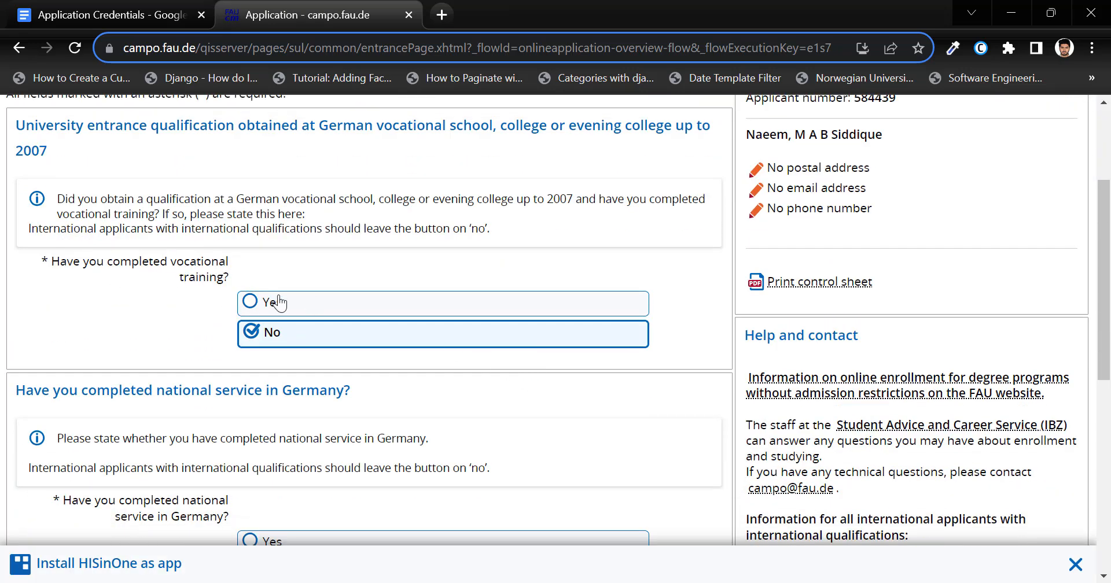
{"action": "scroll", "coordinate": [283, 347], "scroll_direction": "down", "scroll_amount": 2}
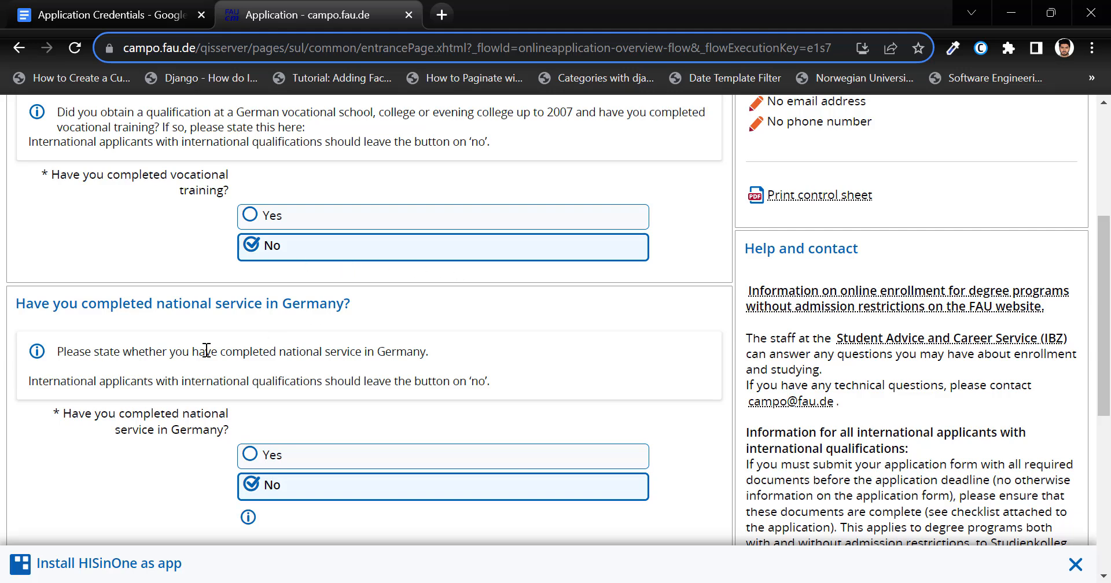
{"action": "scroll", "coordinate": [18, 237], "scroll_direction": "down", "scroll_amount": 2}
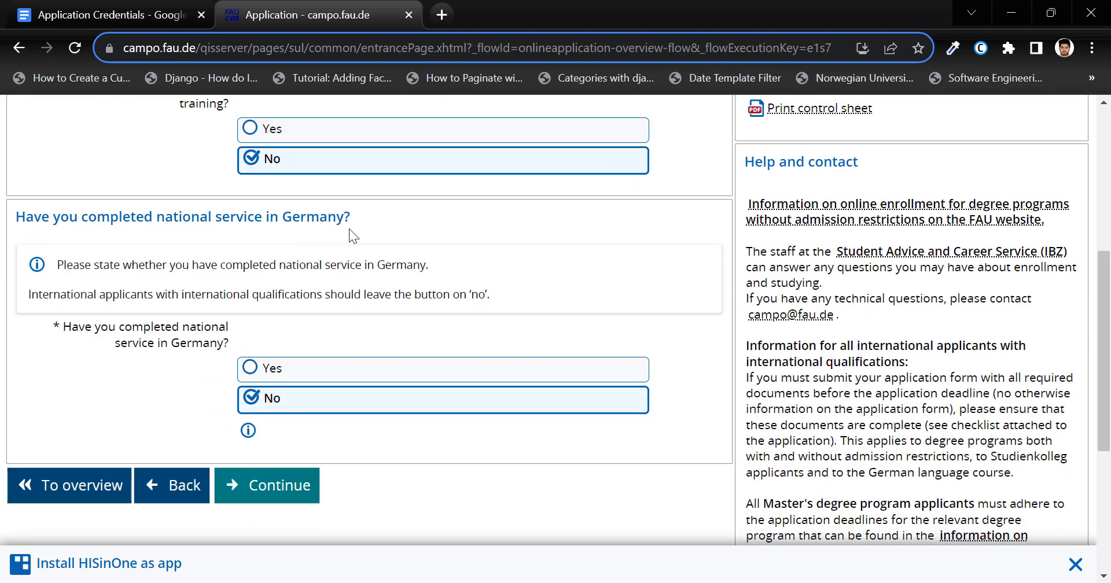
{"action": "scroll", "coordinate": [364, 325], "scroll_direction": "down", "scroll_amount": 2}
{"action": "left_click", "coordinate": [275, 404]}
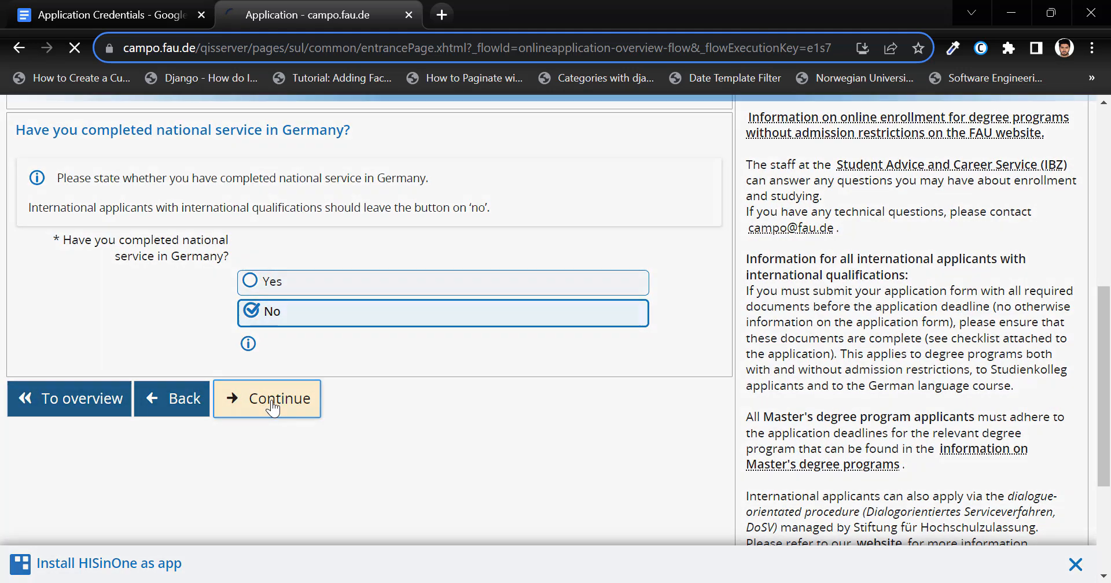
Confirm that the information for international applicants was read and understood, and continue to the school leaving certificate page
{"action": "left_click", "coordinate": [353, 374]}
{"action": "left_click", "coordinate": [321, 425]}
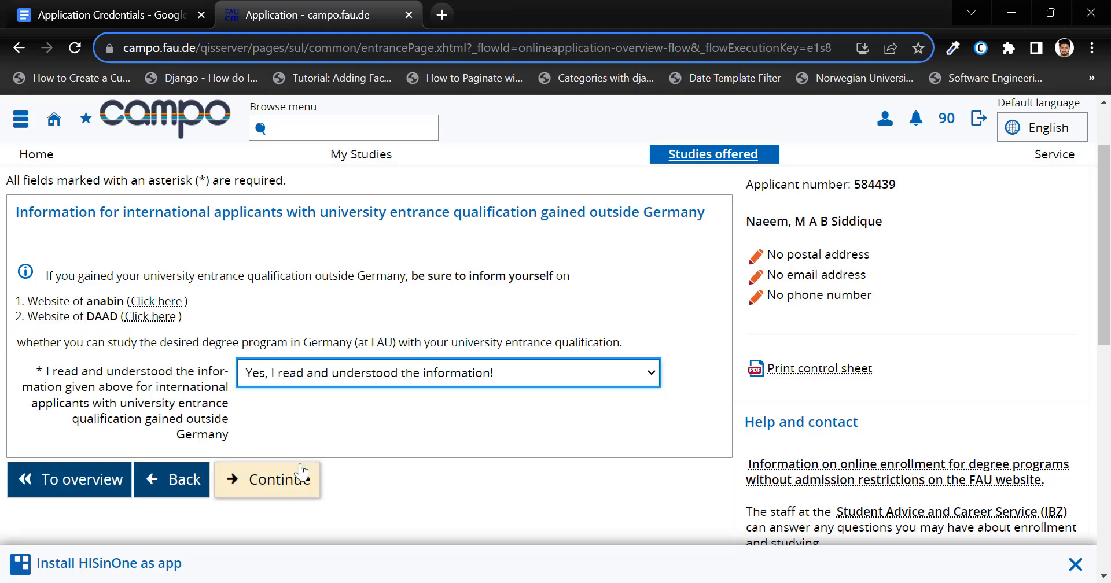
{"action": "left_click", "coordinate": [266, 489]}
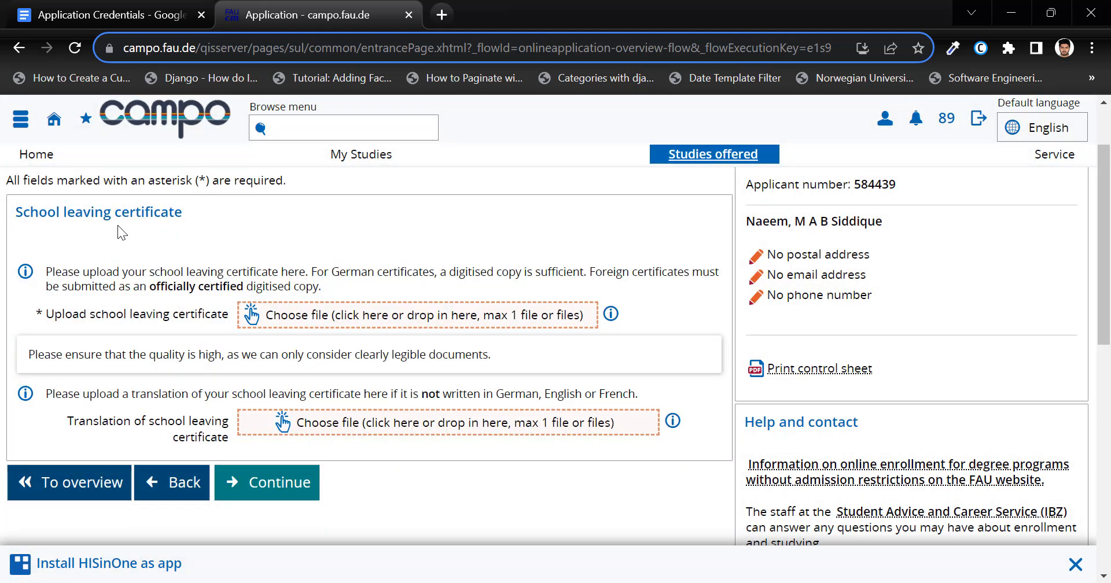
Upload HSC-certificate.pdf as the school leaving certificate and continue to the university degree page
{"action": "left_click", "coordinate": [346, 317]}
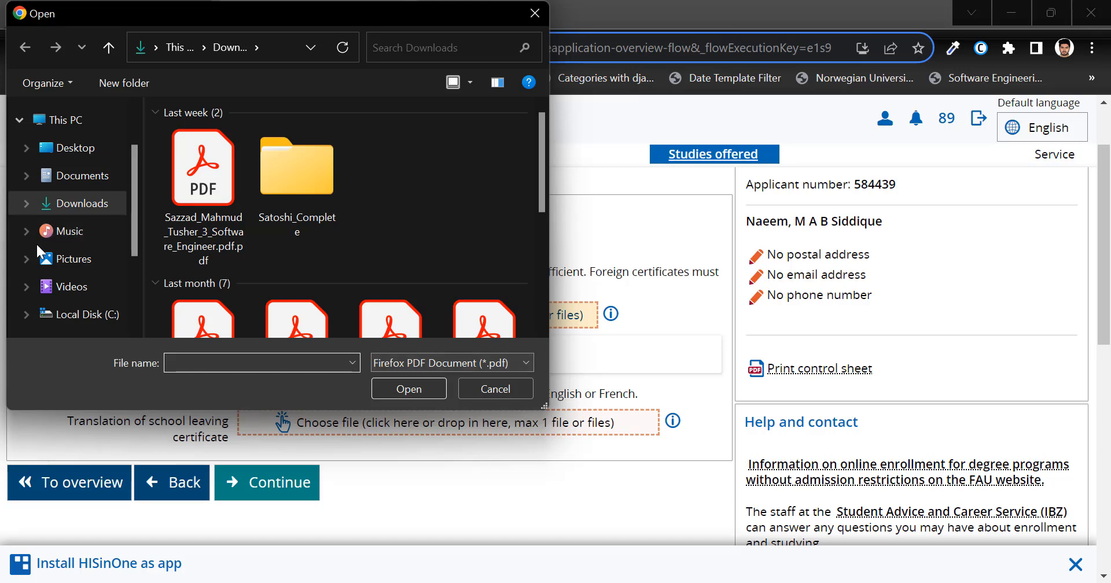
{"action": "scroll", "coordinate": [74, 280], "scroll_direction": "down", "scroll_amount": 1}
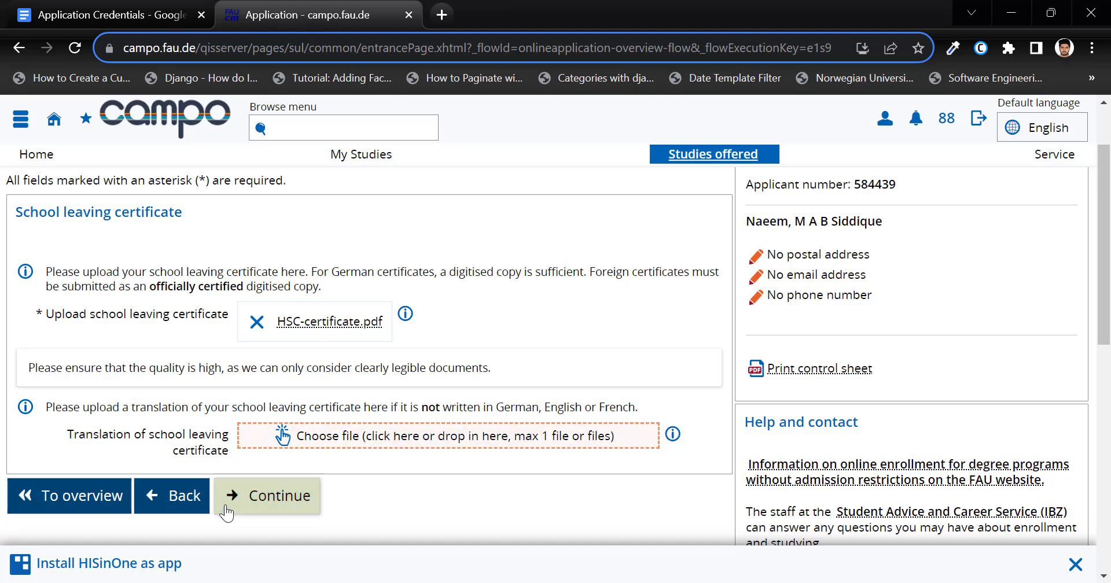
{"action": "left_click", "coordinate": [277, 498]}
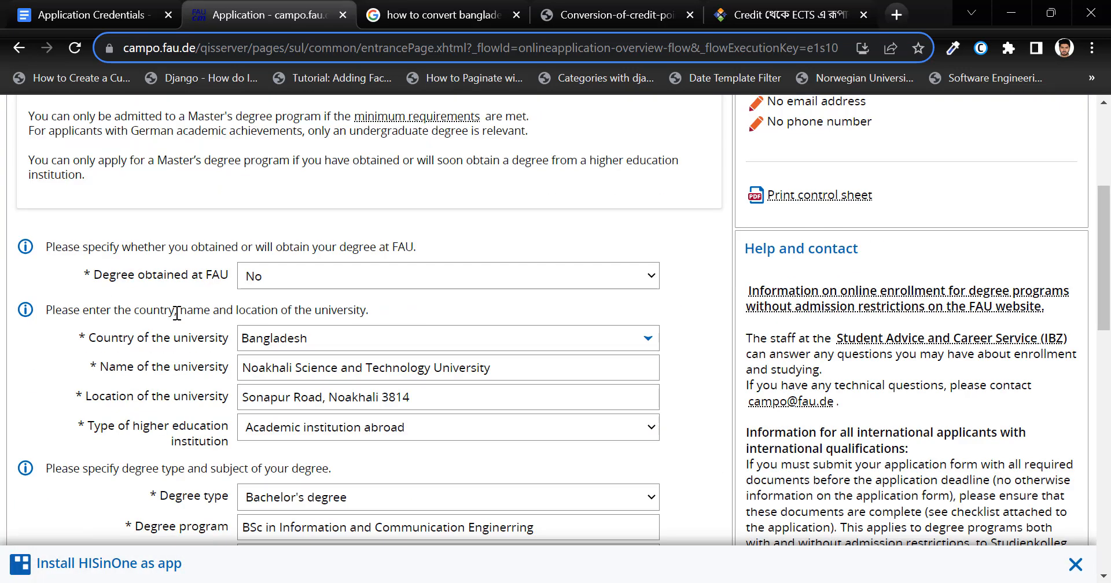
Keep No for degree obtained at FAU and Academic institution abroad as the type of higher education institution
{"action": "scroll", "coordinate": [177, 313], "scroll_direction": "up", "scroll_amount": 2}
{"action": "scroll", "coordinate": [188, 327], "scroll_direction": "down", "scroll_amount": 2}
{"action": "left_click", "coordinate": [311, 275]}
{"action": "left_click", "coordinate": [264, 347]}
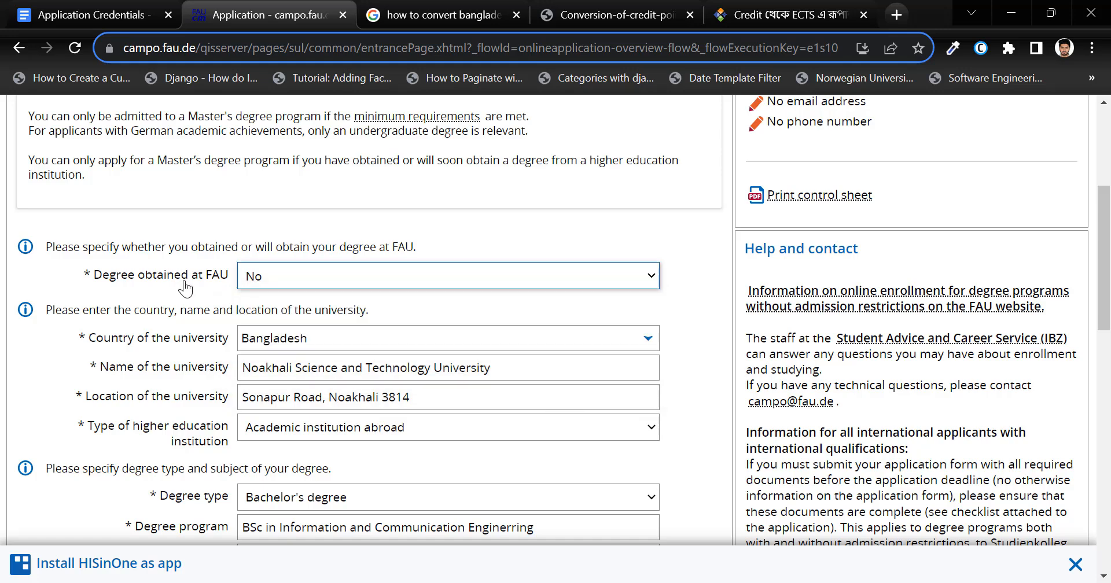
{"action": "scroll", "coordinate": [122, 158], "scroll_direction": "down", "scroll_amount": 3}
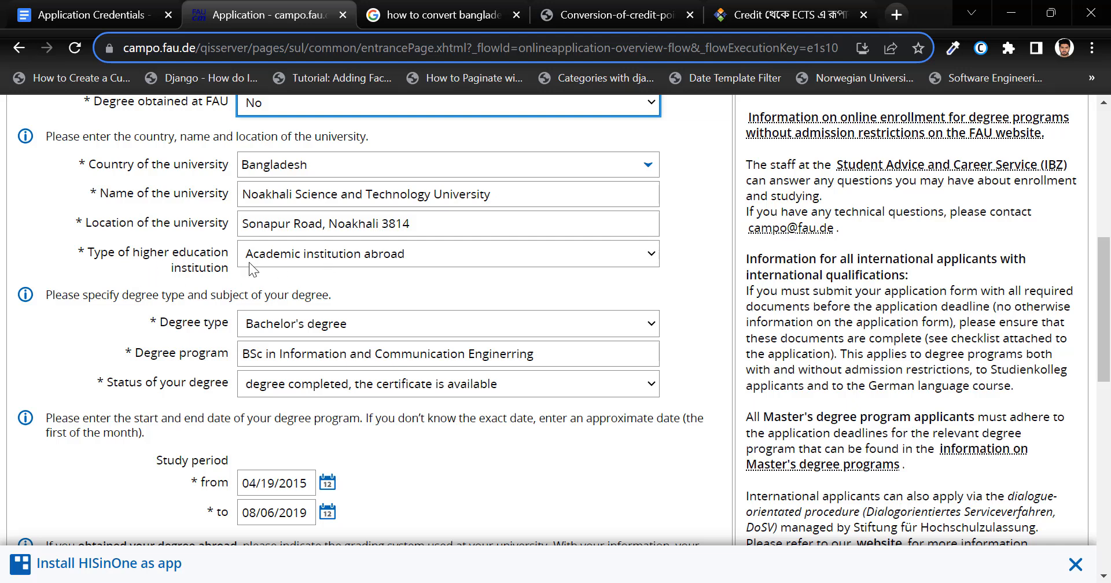
{"action": "left_click", "coordinate": [294, 255]}
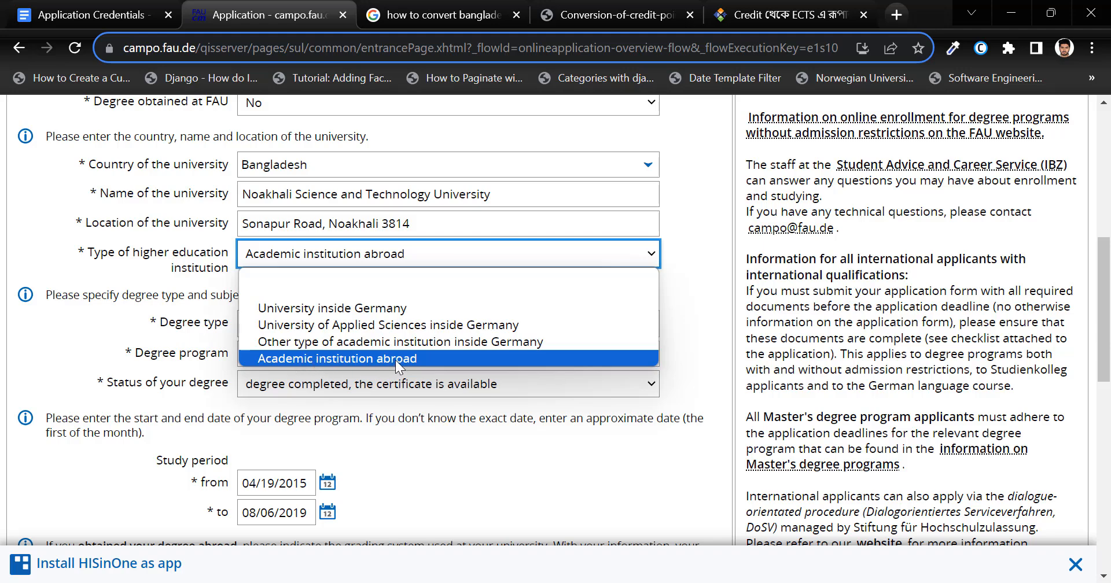
{"action": "left_click", "coordinate": [177, 271]}
Keep Bachelor's degree as the degree type and "degree completed, the certificate is available" as the degree status
{"action": "scroll", "coordinate": [272, 400], "scroll_direction": "down", "scroll_amount": 1}
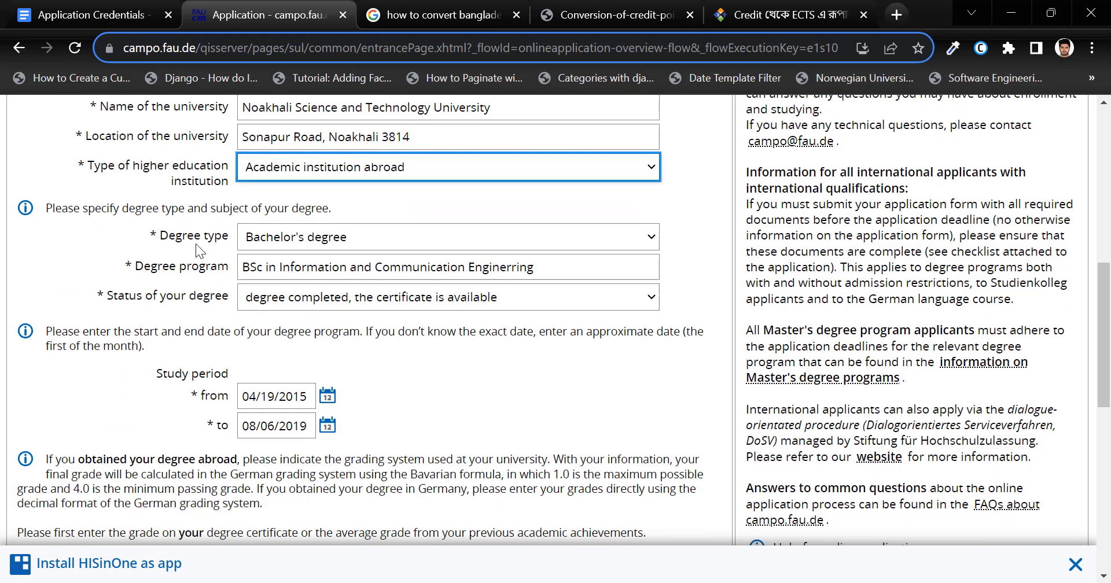
{"action": "left_click", "coordinate": [339, 243]}
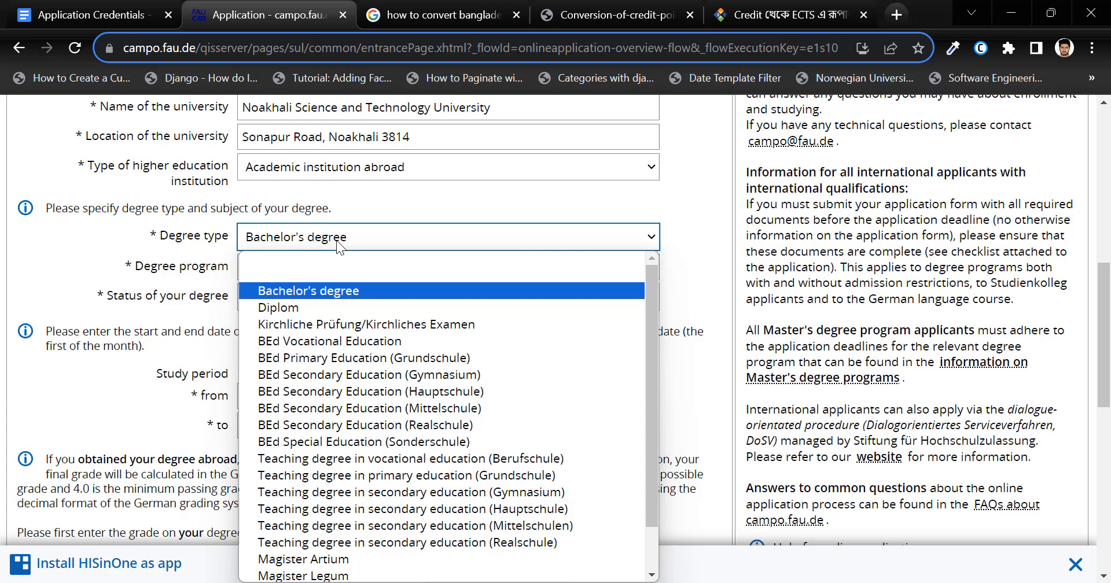
{"action": "left_click", "coordinate": [309, 292]}
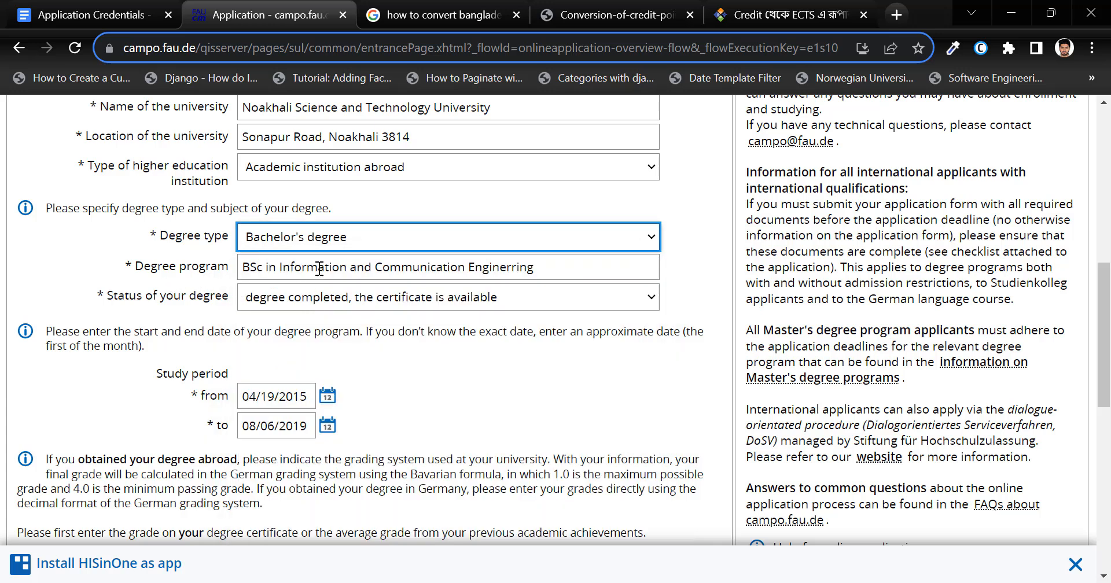
{"action": "left_click", "coordinate": [321, 269]}
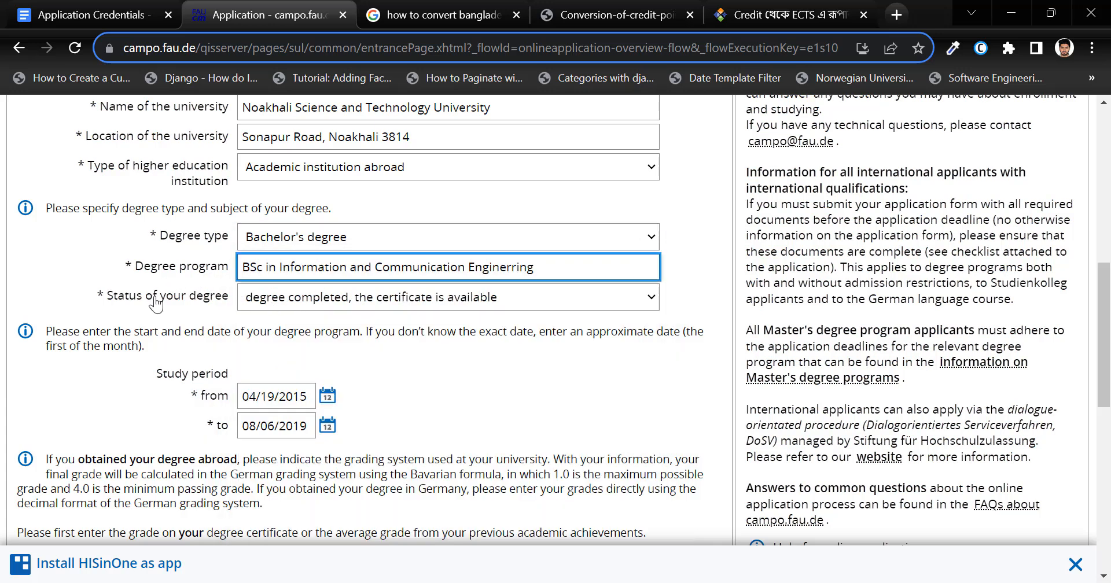
{"action": "left_click", "coordinate": [289, 300]}
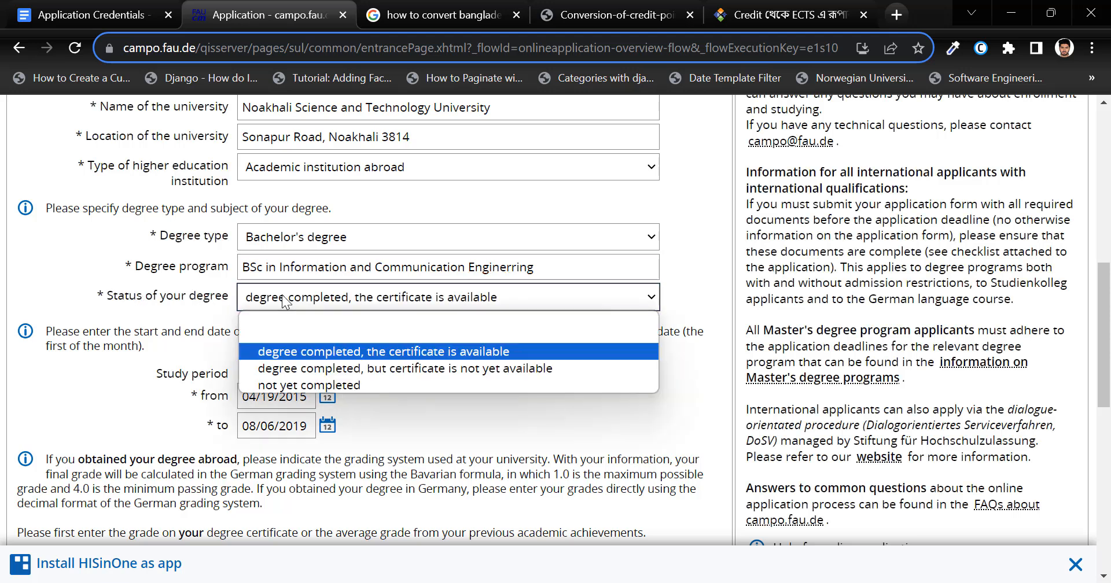
{"action": "left_click", "coordinate": [313, 357]}
{"action": "scroll", "coordinate": [307, 335], "scroll_direction": "down", "scroll_amount": 1}
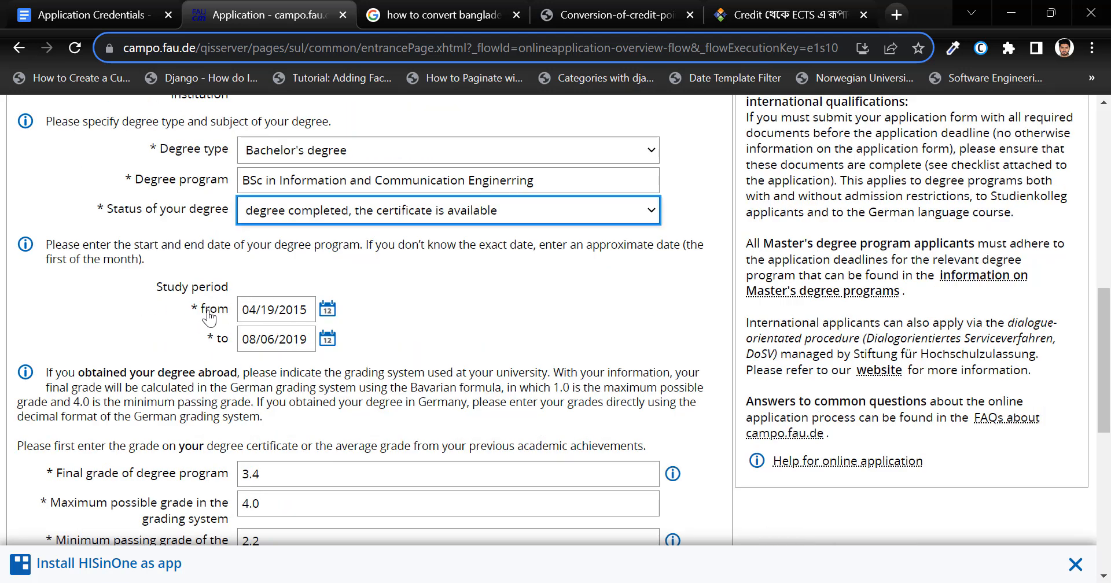
Review the study period, grades and ECTS credits on the form, and consult the article on converting Bangladeshi credits to ECTS
{"action": "scroll", "coordinate": [286, 139], "scroll_direction": "down", "scroll_amount": 3}
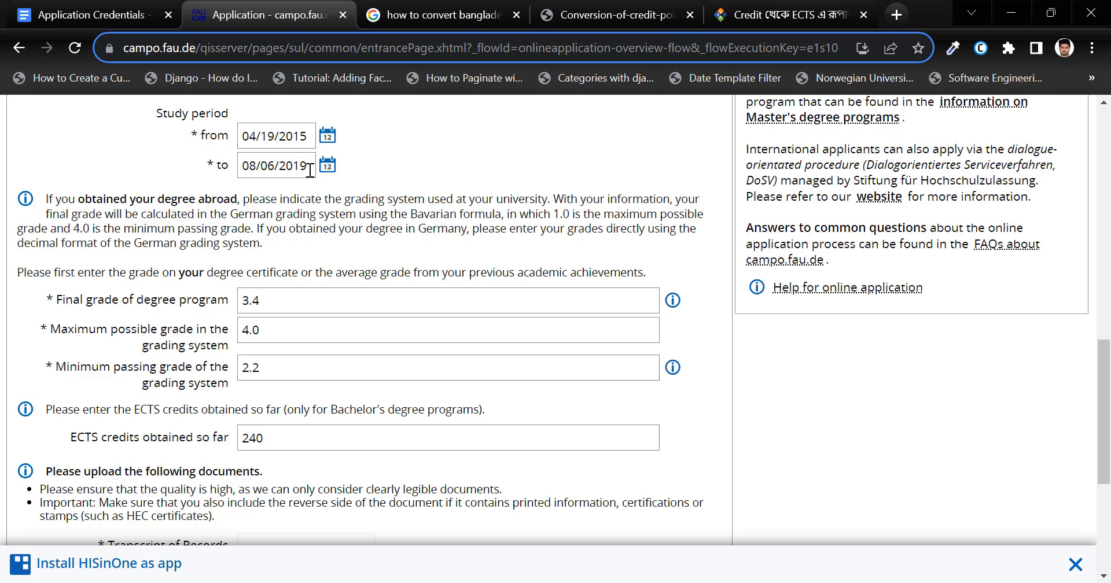
{"action": "scroll", "coordinate": [173, 344], "scroll_direction": "down", "scroll_amount": 1}
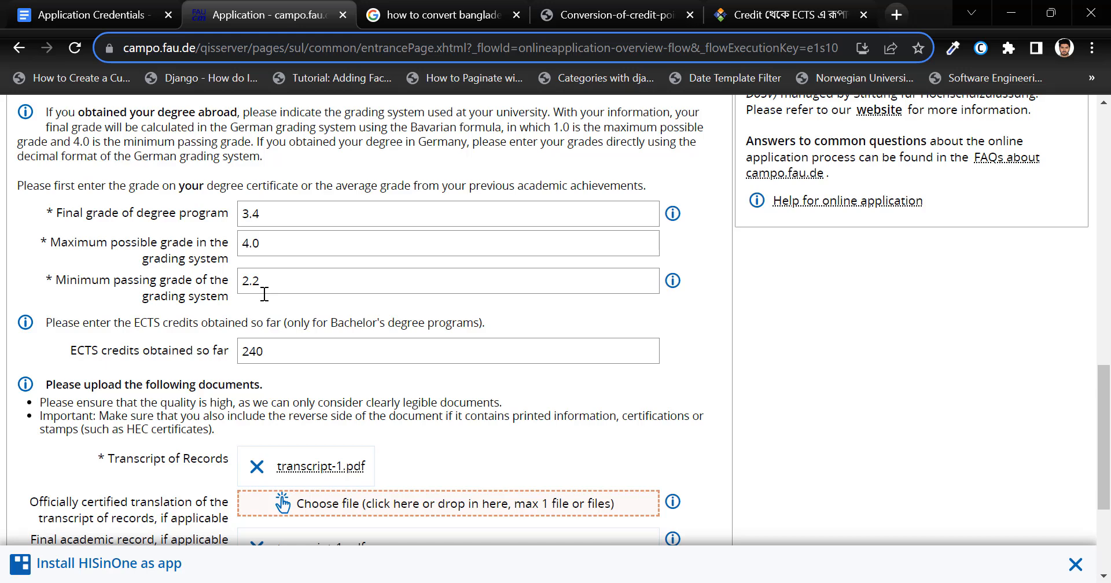
{"action": "scroll", "coordinate": [264, 294], "scroll_direction": "down", "scroll_amount": 1}
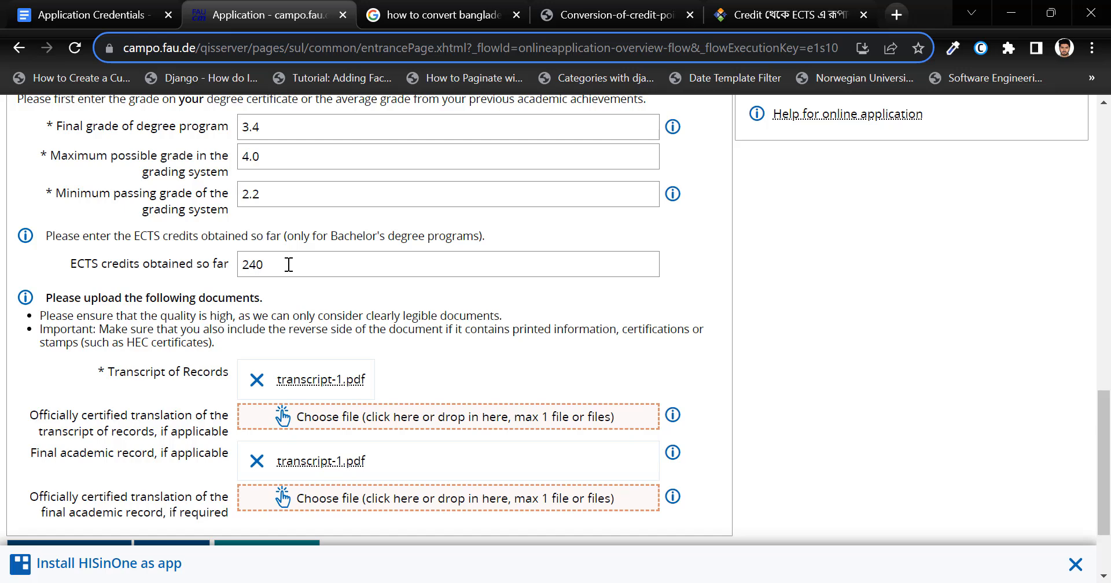
{"action": "left_click", "coordinate": [585, 3]}
{"action": "left_click", "coordinate": [825, 7]}
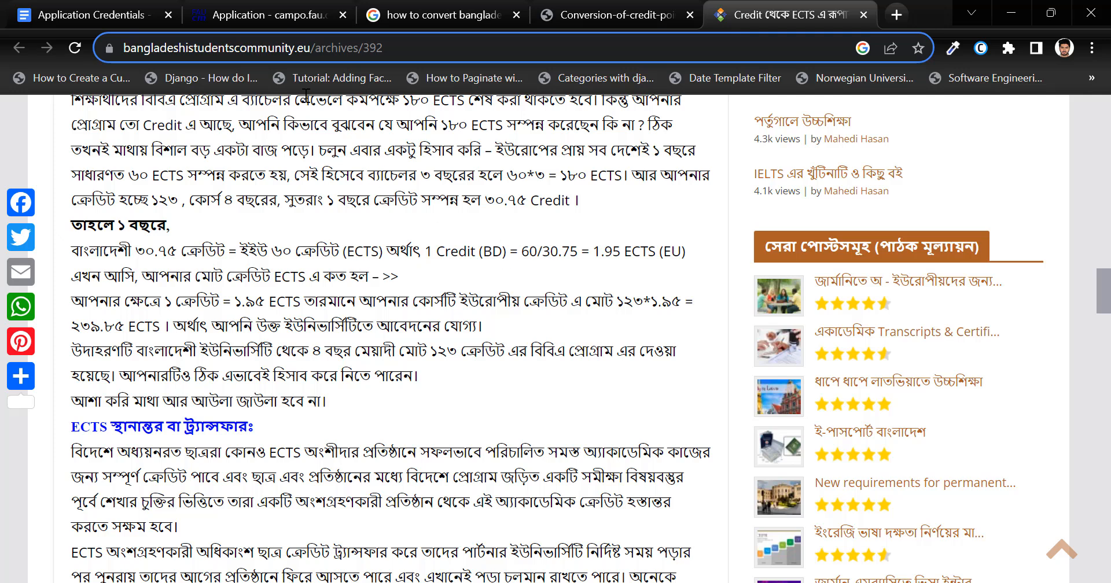
{"action": "mouse_move", "coordinate": [280, 17]}
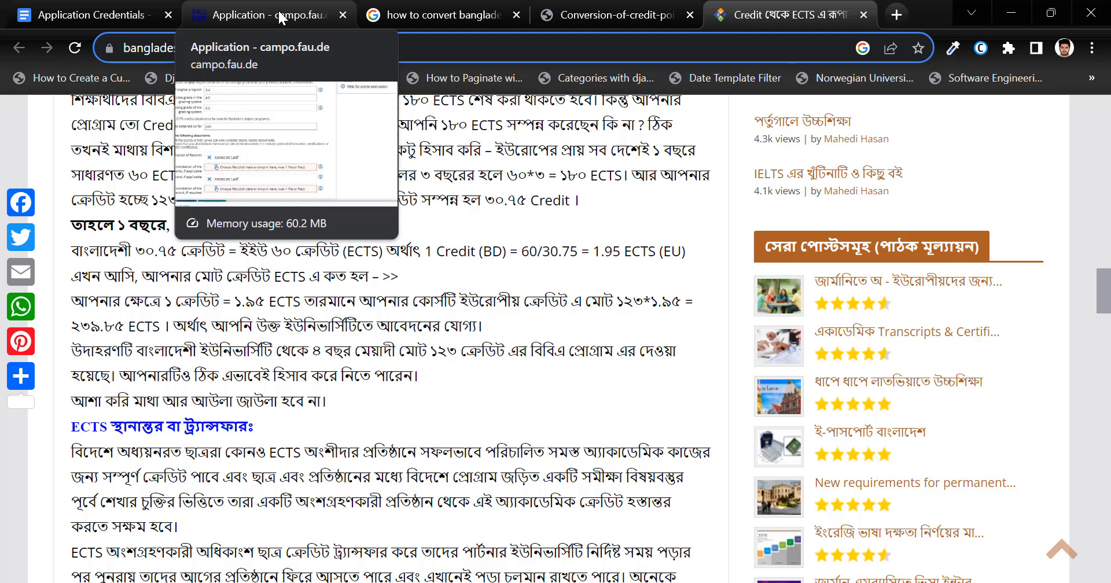
{"action": "left_click", "coordinate": [280, 17]}
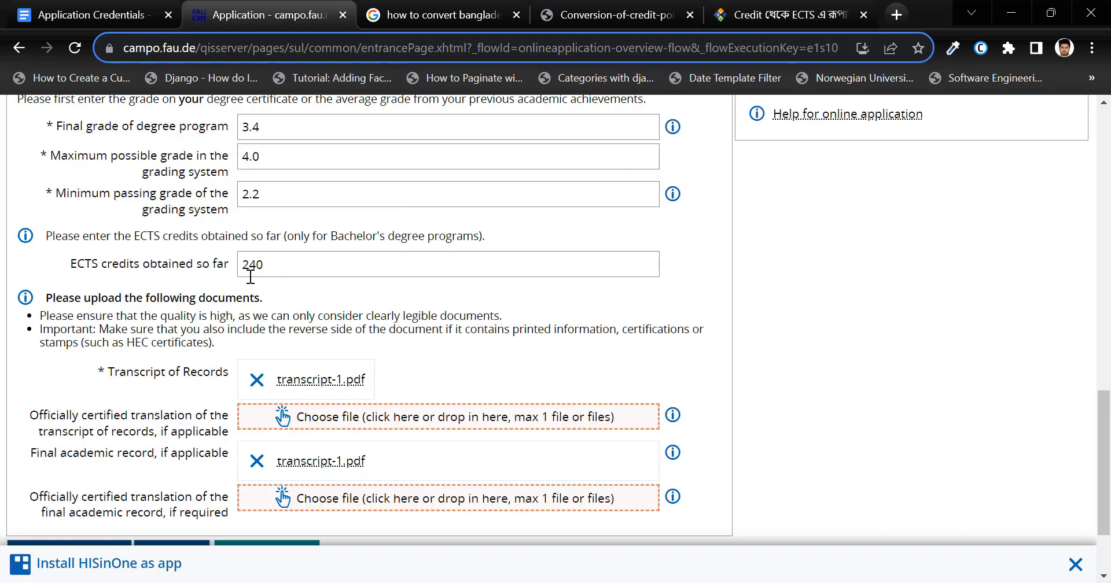
Continue past the degree details and the optional previous study periods, and keep No for lost right of examination
{"action": "scroll", "coordinate": [307, 273], "scroll_direction": "down", "scroll_amount": 2}
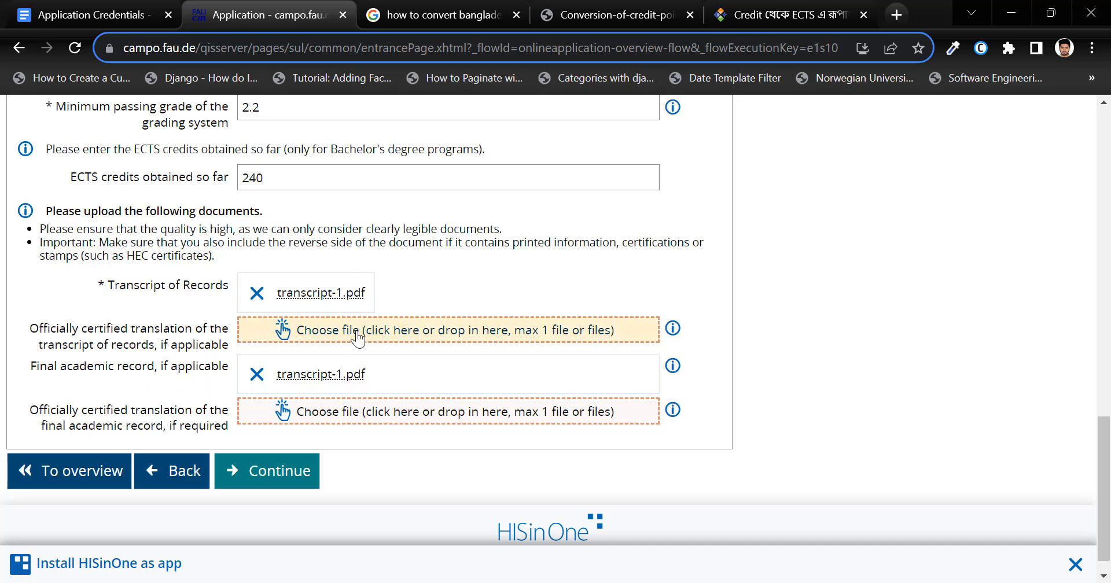
{"action": "left_click", "coordinate": [280, 469]}
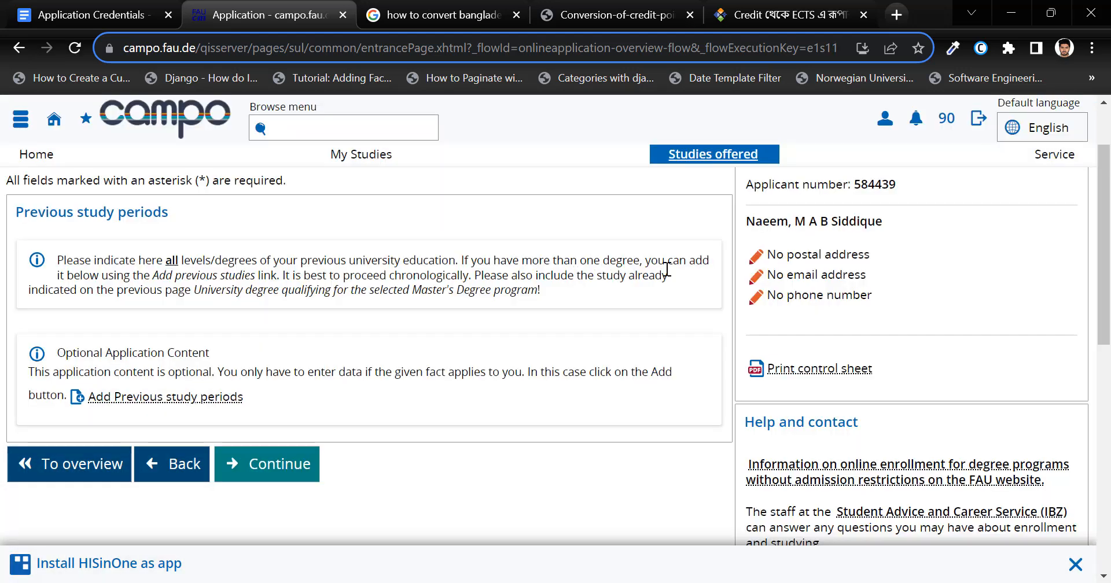
{"action": "left_click", "coordinate": [254, 475]}
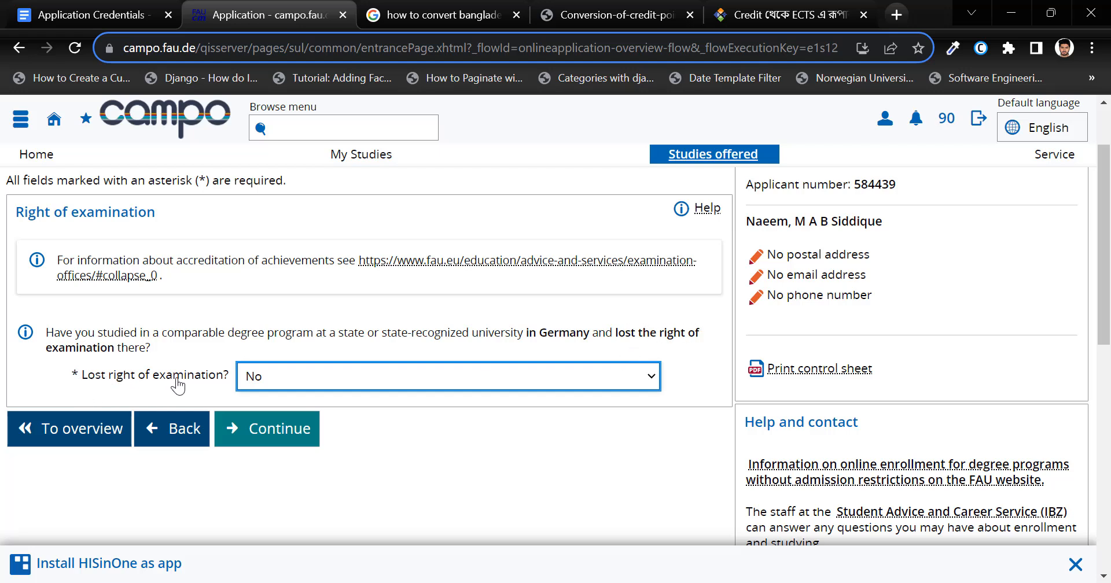
{"action": "left_click", "coordinate": [262, 437]}
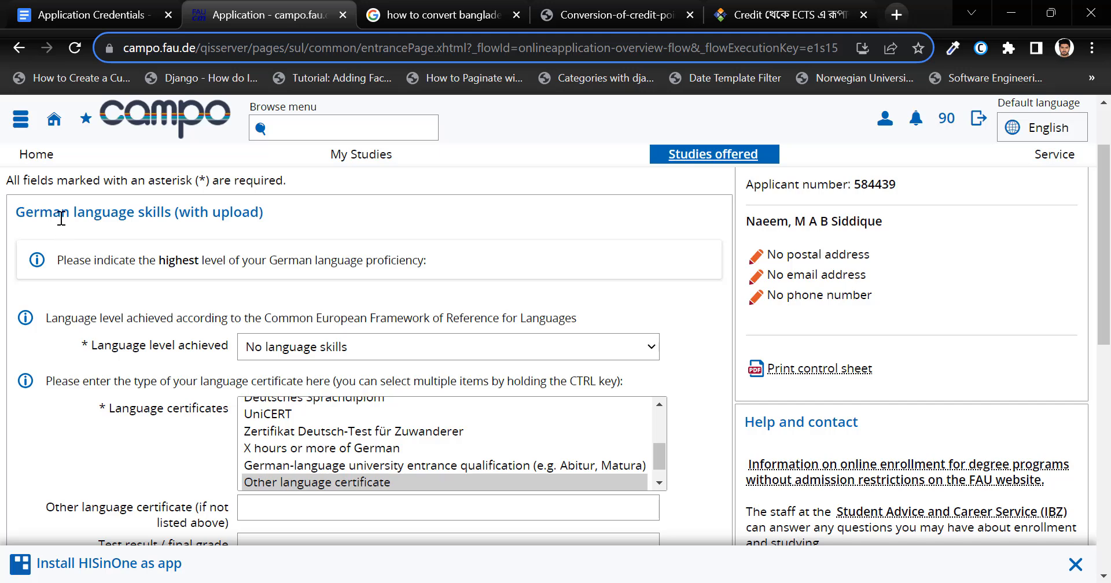
Keep No language skills as the German level, look through the certificate options, and continue to the English proficiency page
{"action": "scroll", "coordinate": [391, 248], "scroll_direction": "down", "scroll_amount": 2}
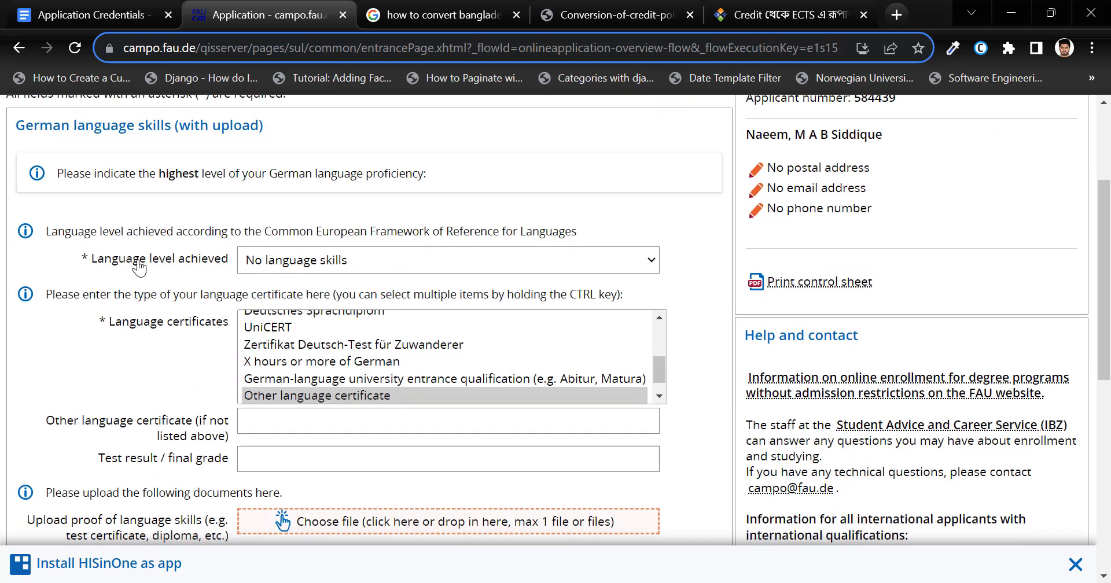
{"action": "left_click", "coordinate": [345, 261]}
{"action": "left_click", "coordinate": [344, 261]}
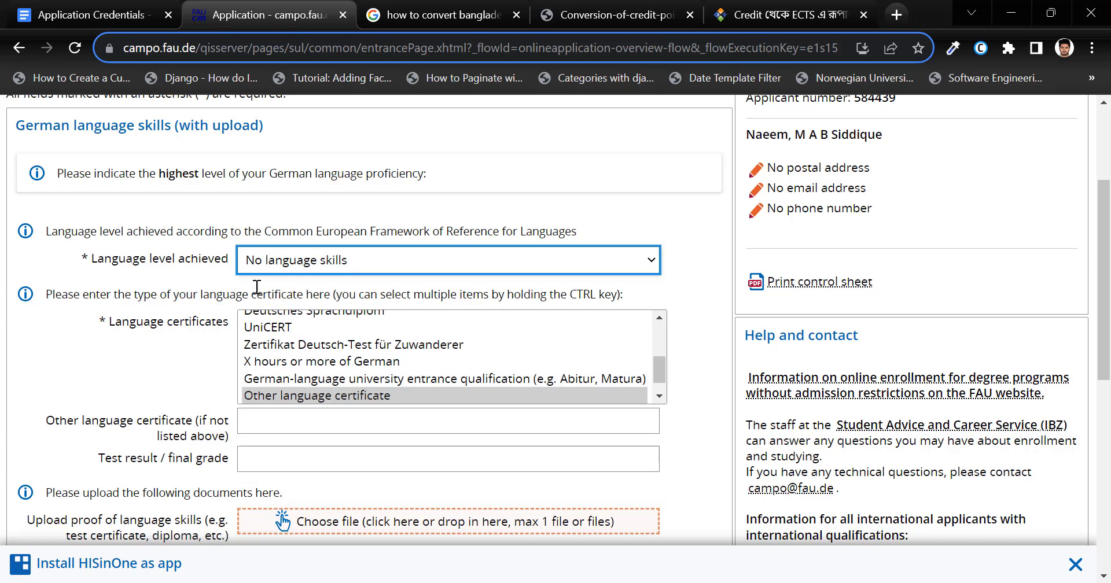
{"action": "scroll", "coordinate": [182, 283], "scroll_direction": "down", "scroll_amount": 1}
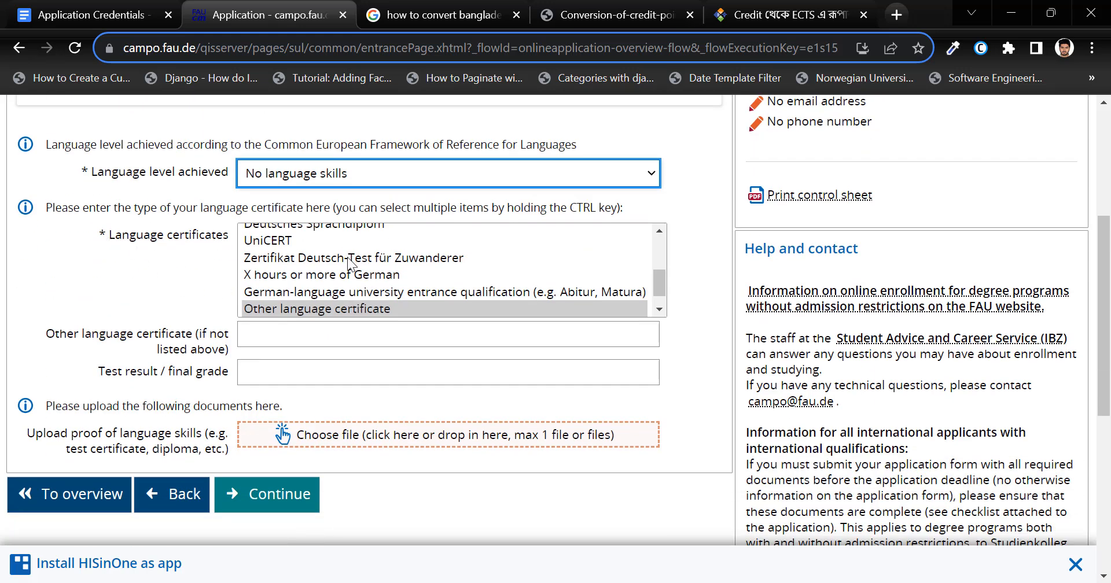
{"action": "scroll", "coordinate": [356, 285], "scroll_direction": "down", "scroll_amount": 1}
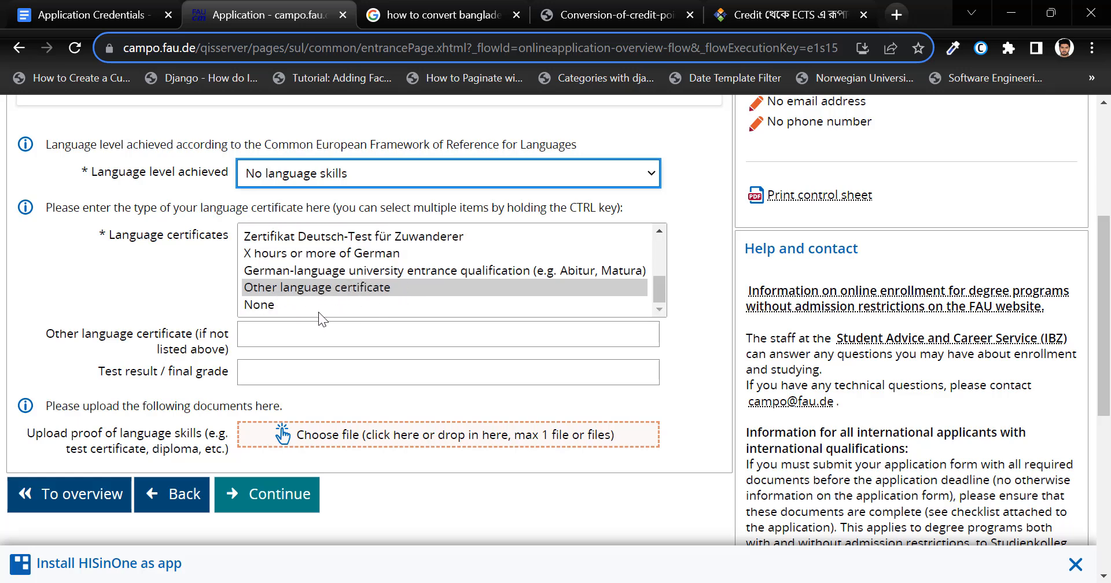
{"action": "scroll", "coordinate": [318, 311], "scroll_direction": "down", "scroll_amount": 3}
{"action": "left_click", "coordinate": [276, 329]}
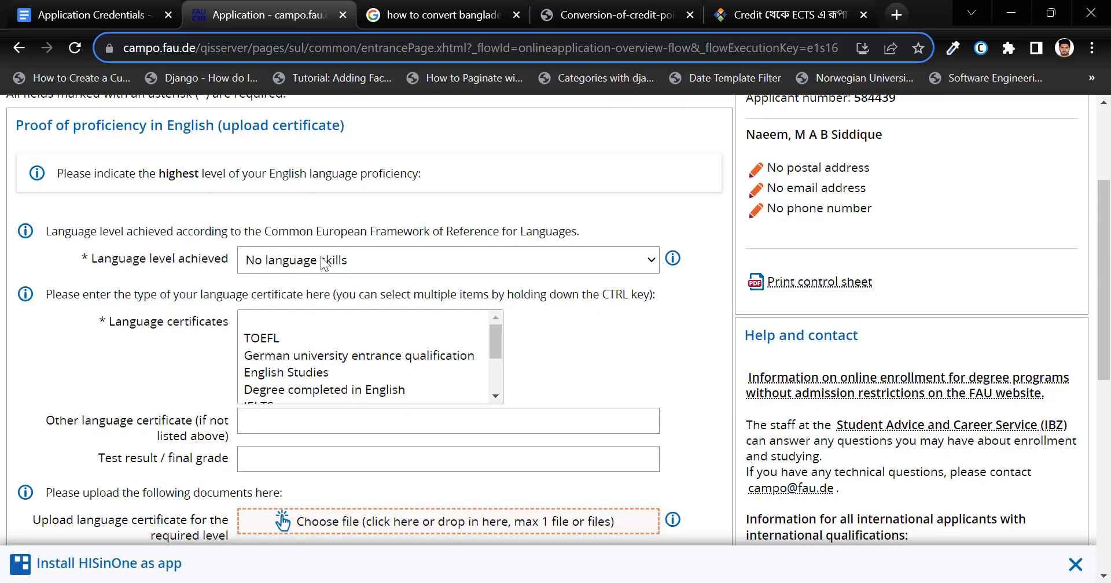
Set the English language level to B2 and select IELTS as the language certificate
{"action": "left_click", "coordinate": [324, 264]}
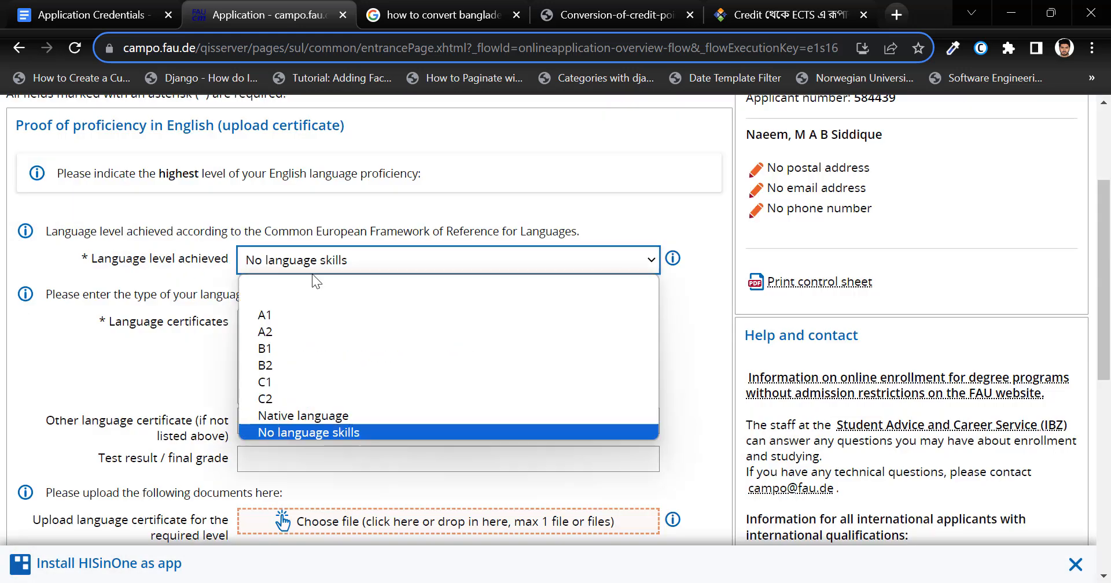
{"action": "left_click", "coordinate": [273, 366]}
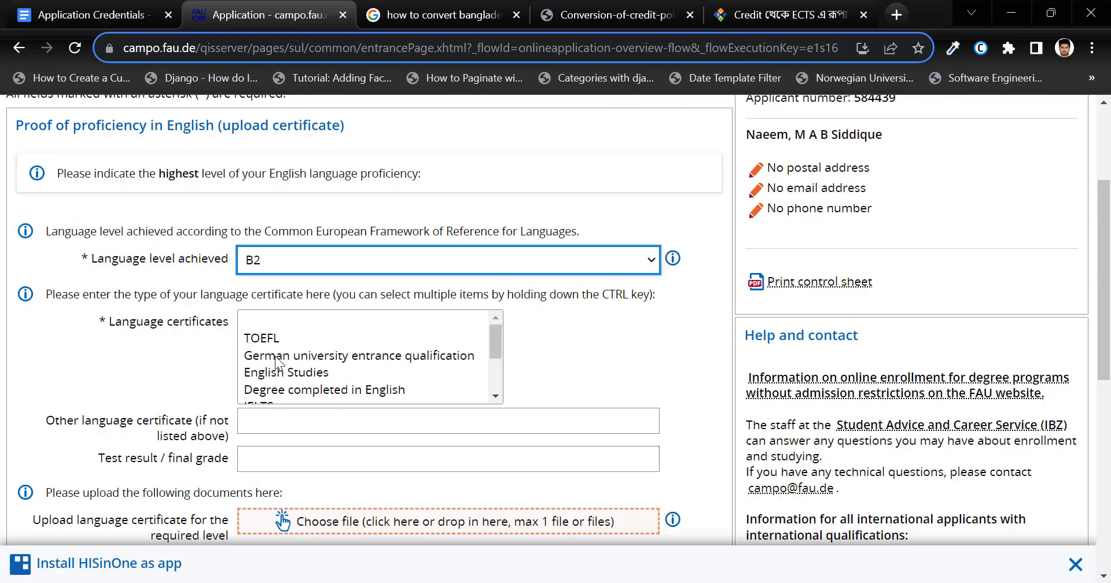
{"action": "scroll", "coordinate": [146, 246], "scroll_direction": "down", "scroll_amount": 1}
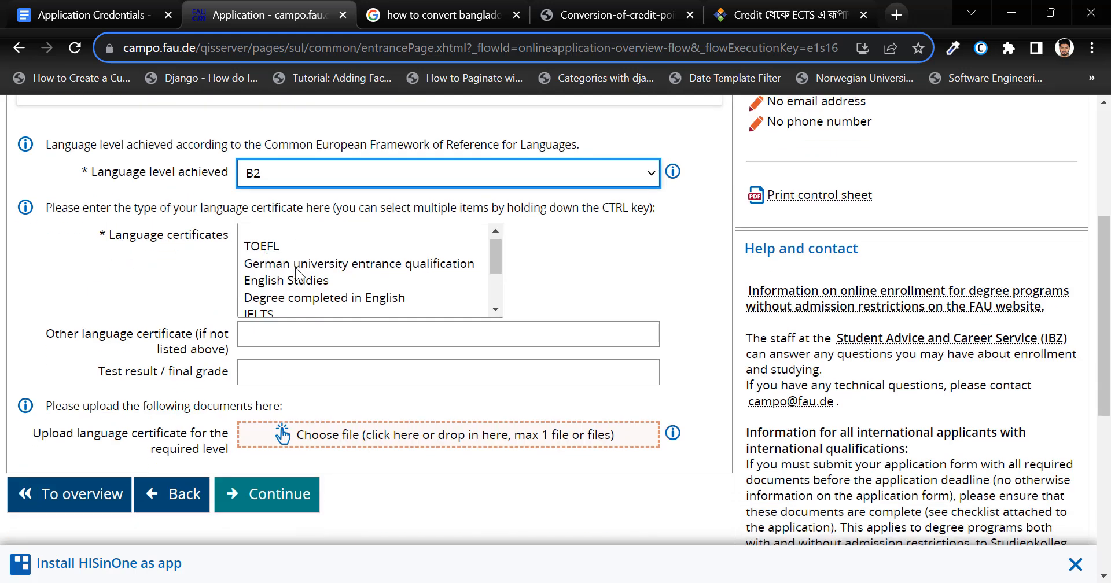
{"action": "scroll", "coordinate": [265, 255], "scroll_direction": "down", "scroll_amount": 3}
{"action": "left_click", "coordinate": [257, 150]}
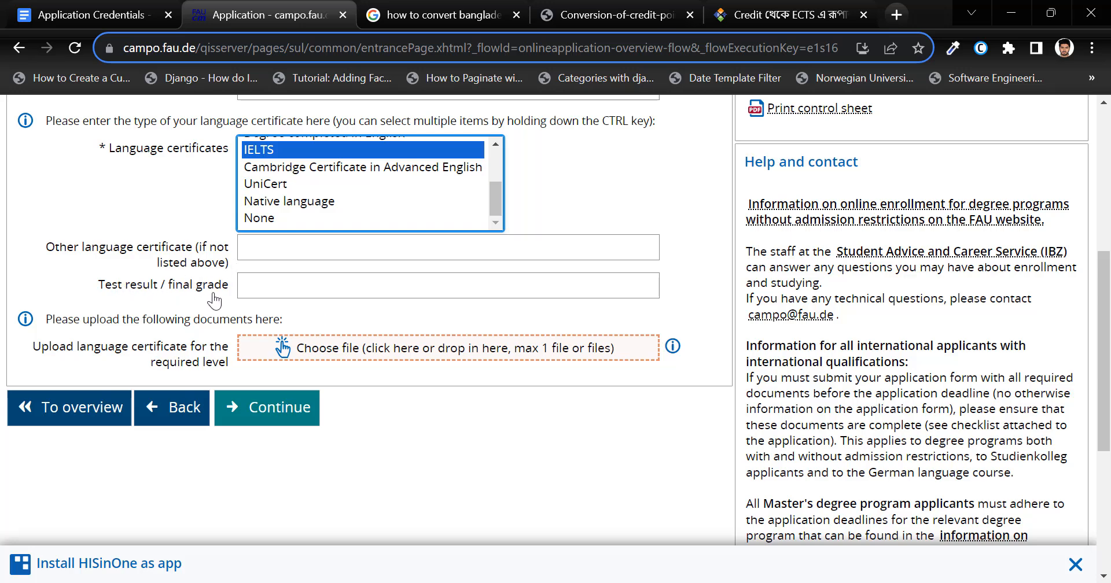
Enter 6.5 as the English test result and upload IELTS certificate.pdf from the docs folder as proof
{"action": "left_click", "coordinate": [296, 293]}
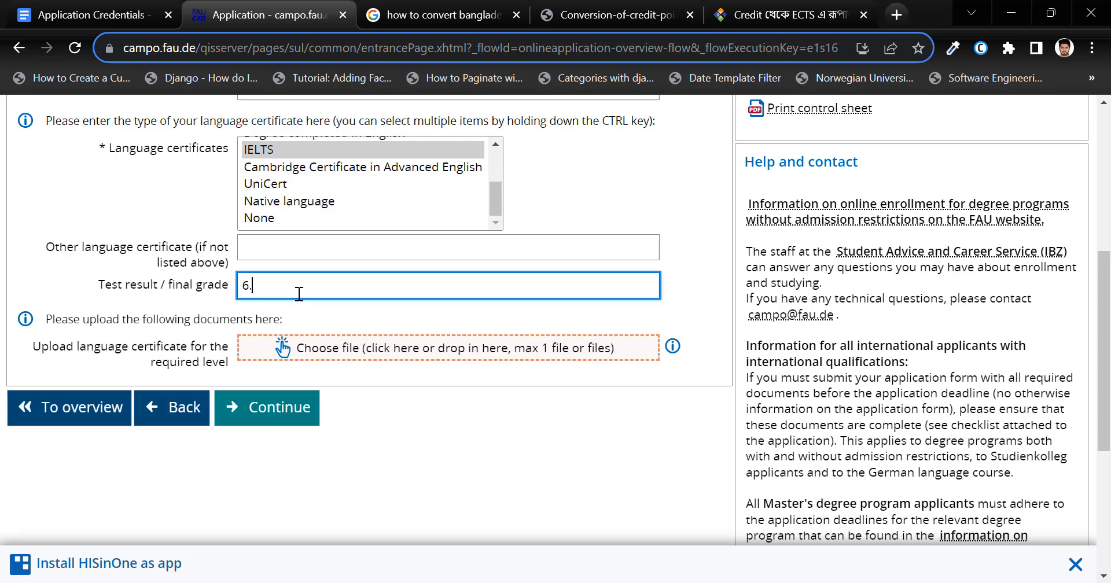
{"action": "type", "text": "6.5"}
{"action": "left_click", "coordinate": [302, 354]}
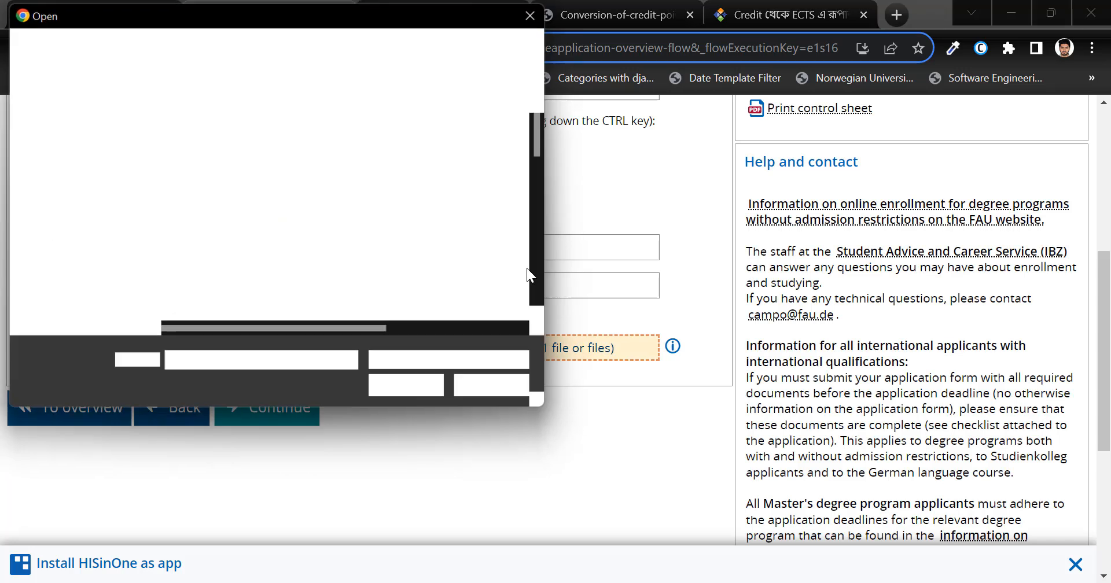
{"action": "scroll", "coordinate": [258, 183], "scroll_direction": "down", "scroll_amount": 3}
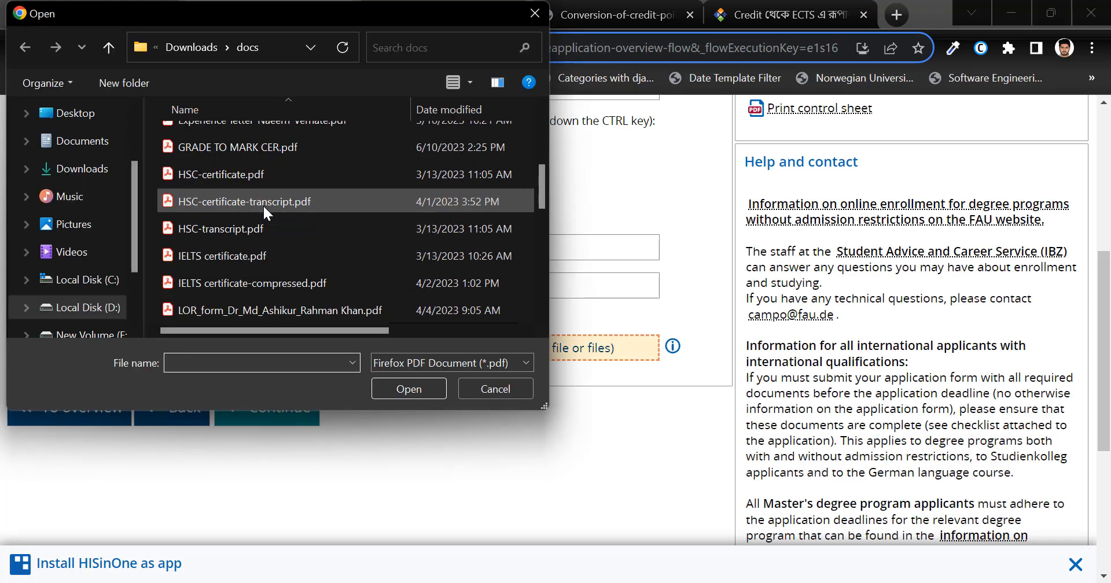
{"action": "double_click", "coordinate": [235, 256]}
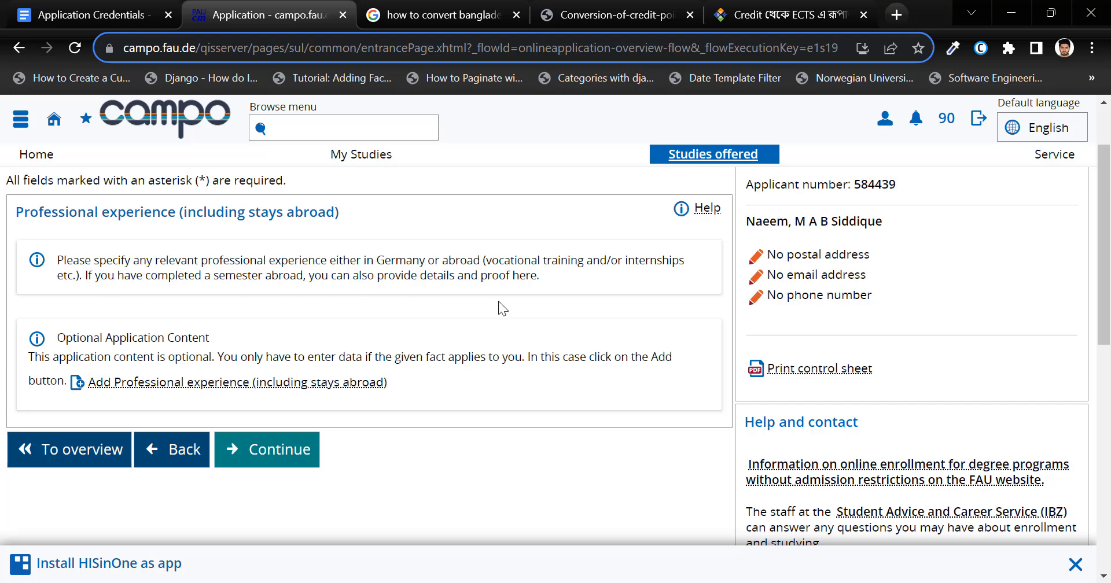
Skip the optional professional experience, review the entered modules, ECTS credits and uploaded documents for the Master's program, and continue
{"action": "scroll", "coordinate": [236, 375], "scroll_direction": "down", "scroll_amount": 1}
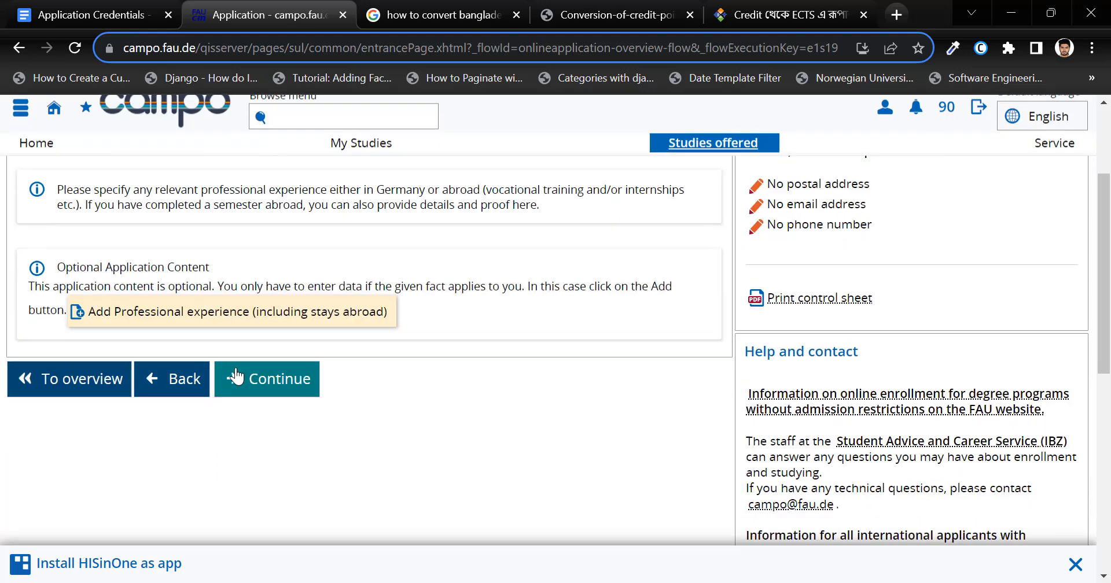
{"action": "left_click", "coordinate": [266, 363]}
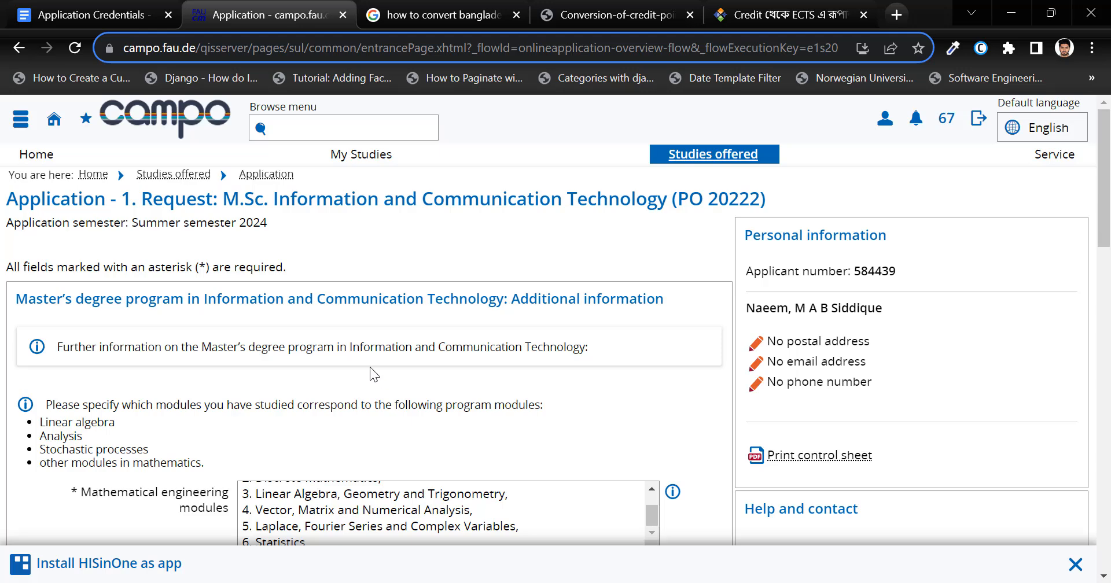
{"action": "scroll", "coordinate": [490, 258], "scroll_direction": "down", "scroll_amount": 2}
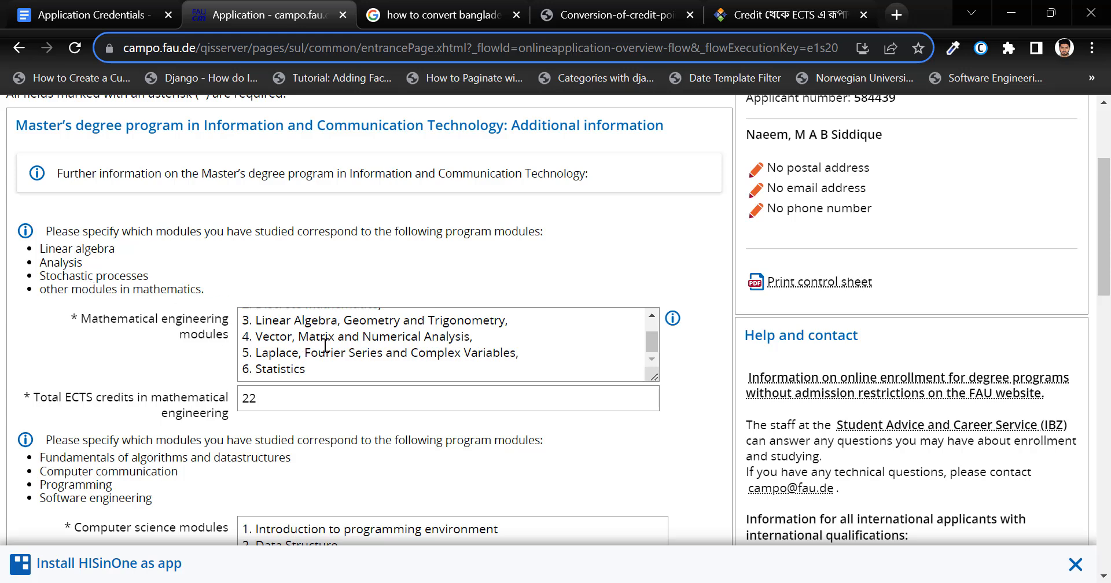
{"action": "scroll", "coordinate": [446, 354], "scroll_direction": "down", "scroll_amount": 1}
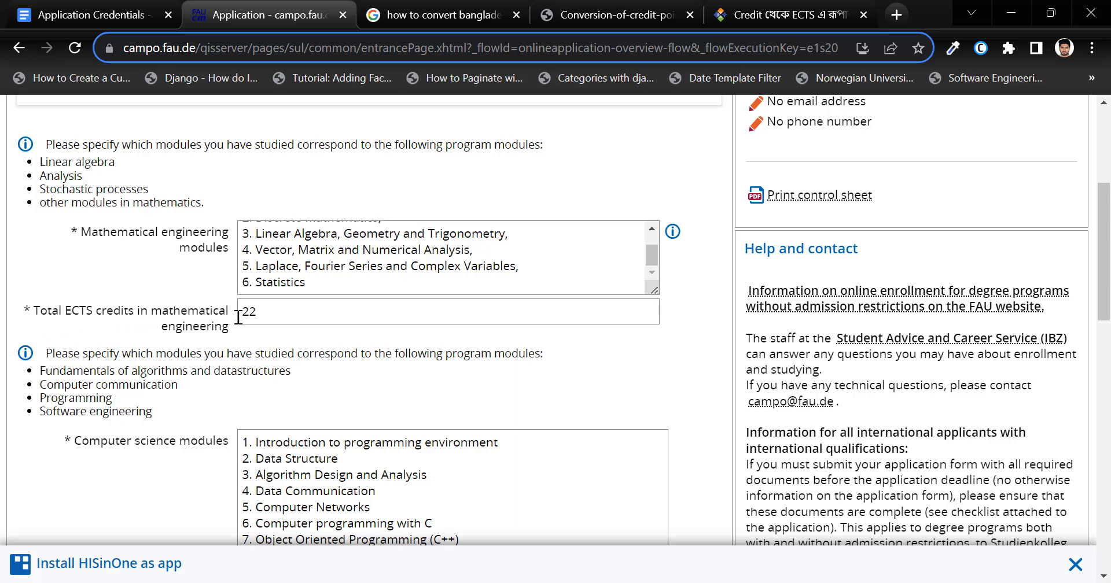
{"action": "scroll", "coordinate": [317, 311], "scroll_direction": "down", "scroll_amount": 3}
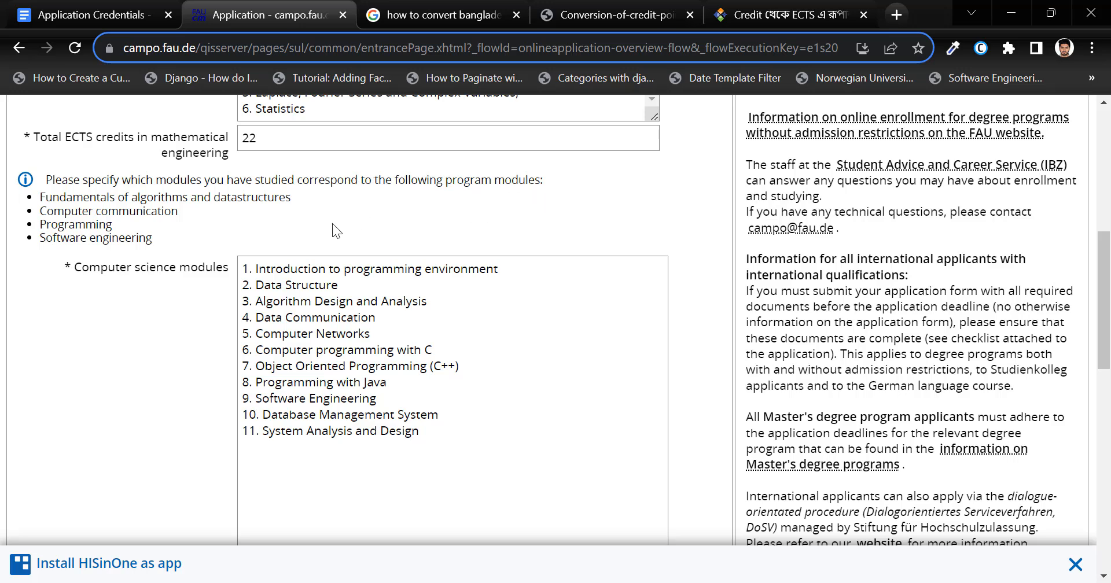
{"action": "scroll", "coordinate": [217, 249], "scroll_direction": "down", "scroll_amount": 1}
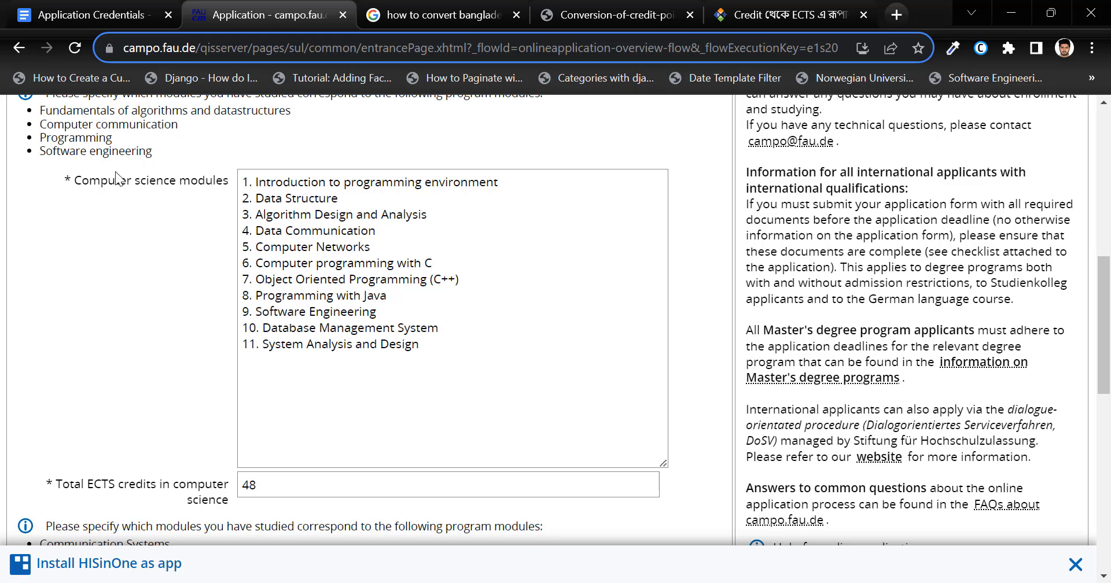
{"action": "scroll", "coordinate": [188, 185], "scroll_direction": "down", "scroll_amount": 3}
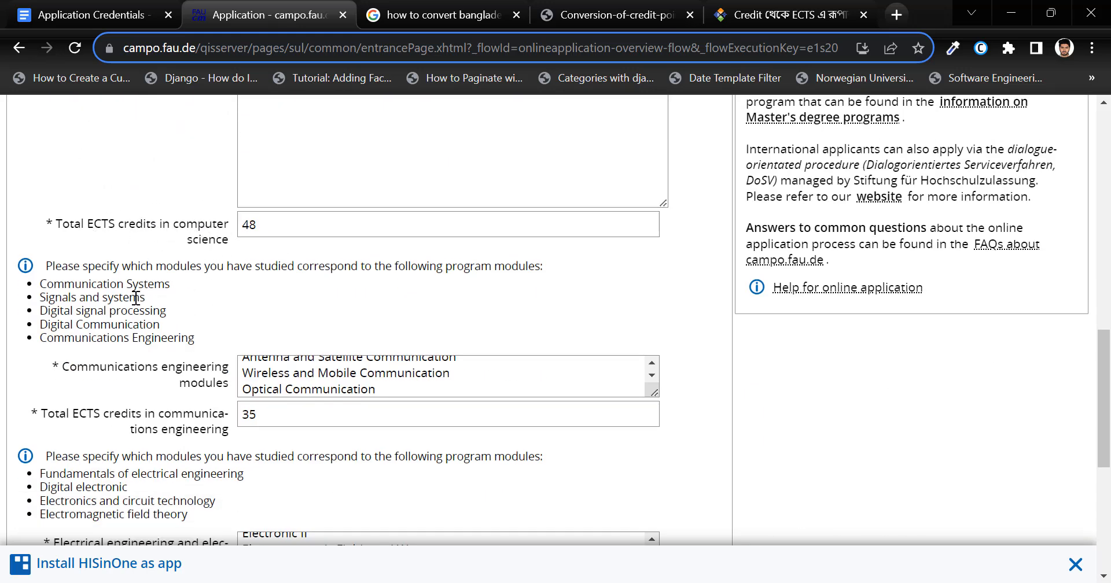
{"action": "scroll", "coordinate": [142, 333], "scroll_direction": "down", "scroll_amount": 2}
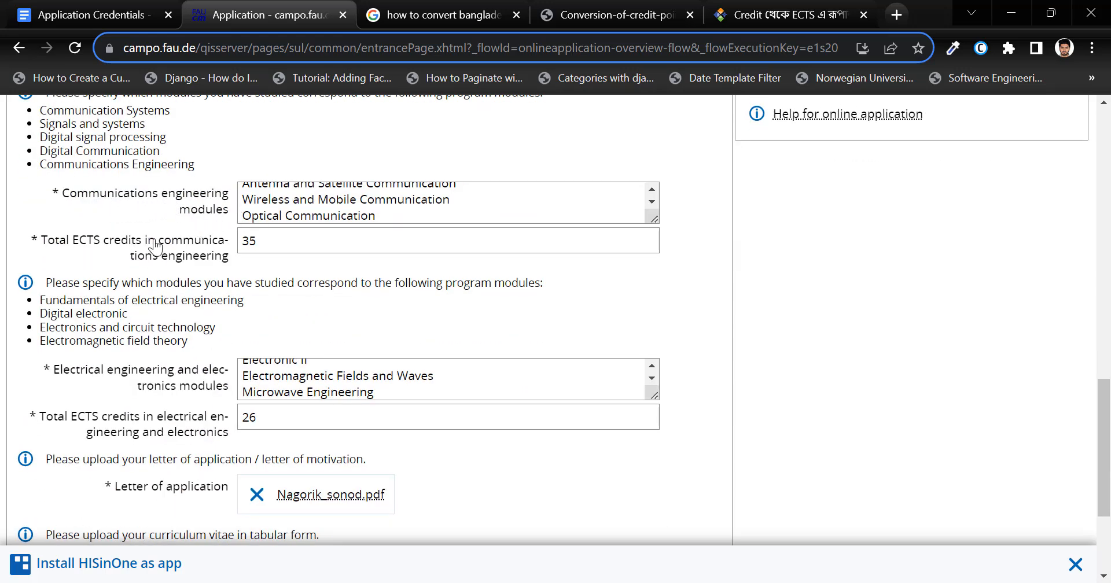
{"action": "scroll", "coordinate": [184, 334], "scroll_direction": "down", "scroll_amount": 3}
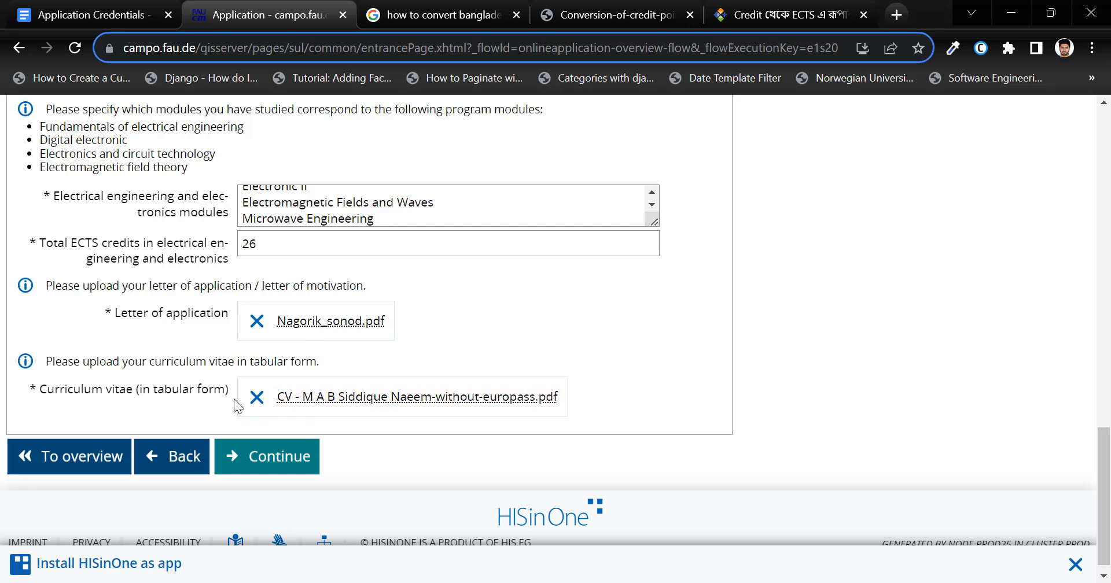
{"action": "left_click", "coordinate": [231, 455]}
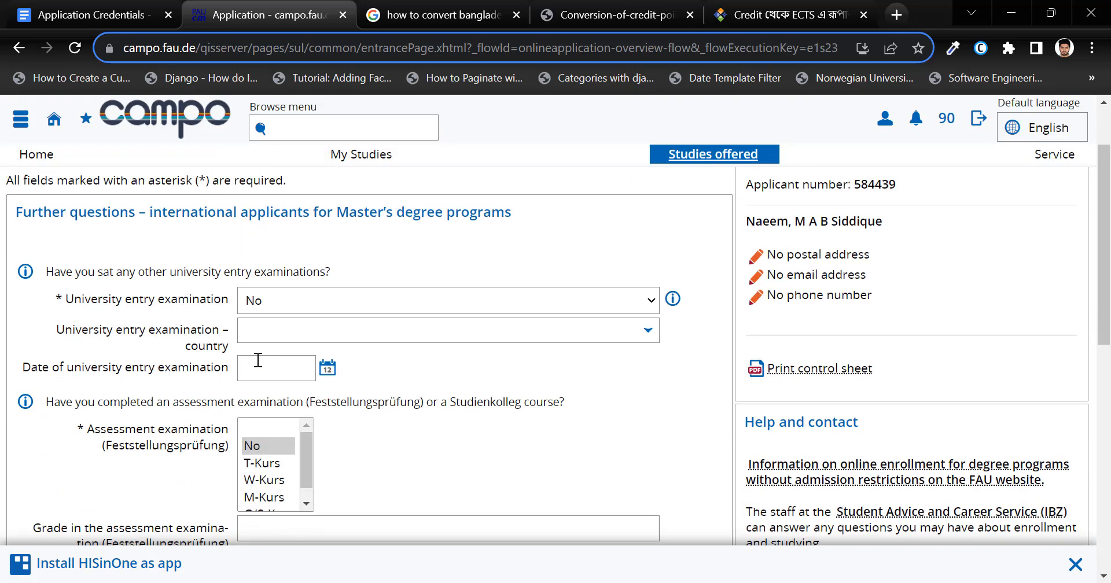
Keep No for the university entry examination and the assessment examination (Feststellungsprüfung), and continue
{"action": "scroll", "coordinate": [259, 362], "scroll_direction": "down", "scroll_amount": 1}
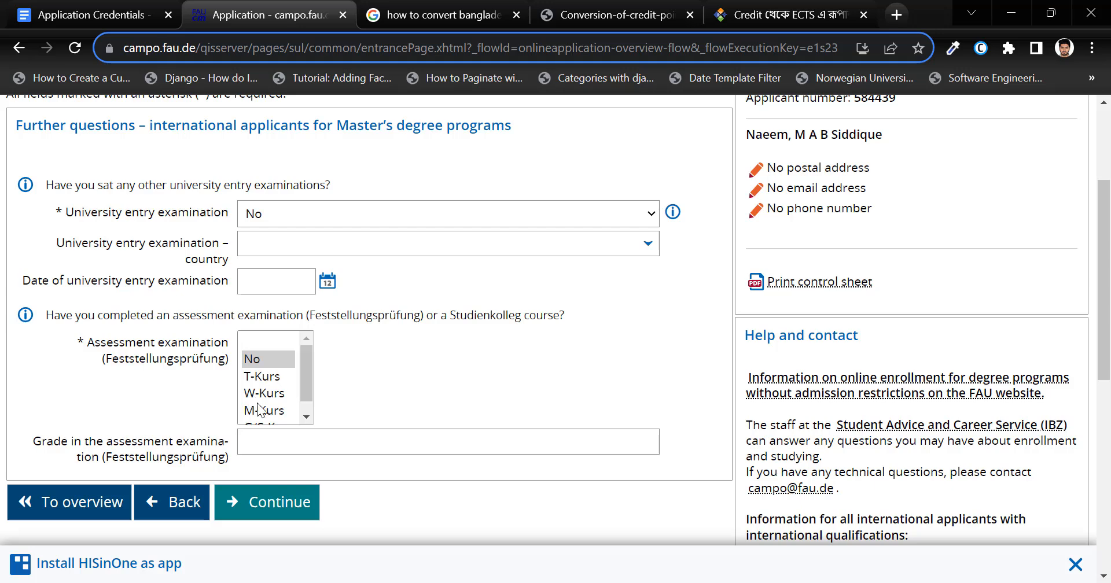
{"action": "scroll", "coordinate": [341, 341], "scroll_direction": "down", "scroll_amount": 1}
{"action": "scroll", "coordinate": [330, 345], "scroll_direction": "up", "scroll_amount": 1}
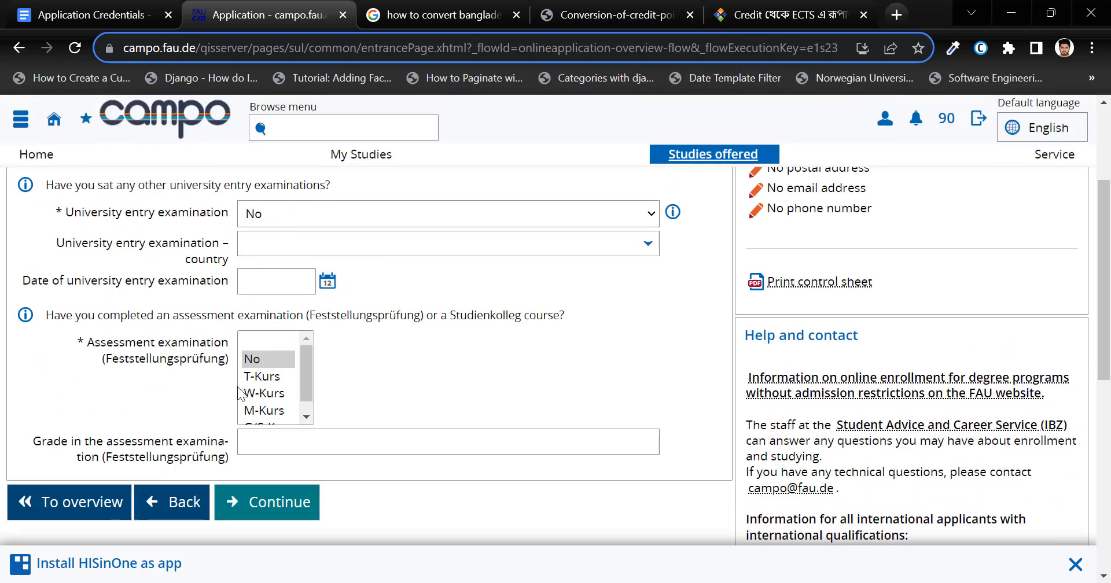
{"action": "scroll", "coordinate": [269, 476], "scroll_direction": "down", "scroll_amount": 1}
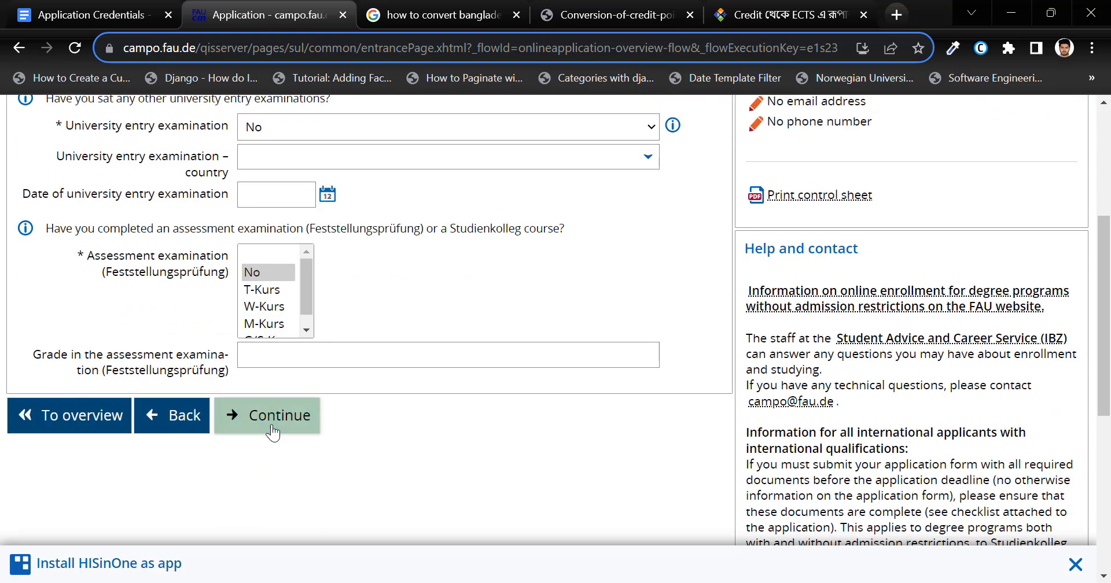
{"action": "left_click", "coordinate": [272, 427]}
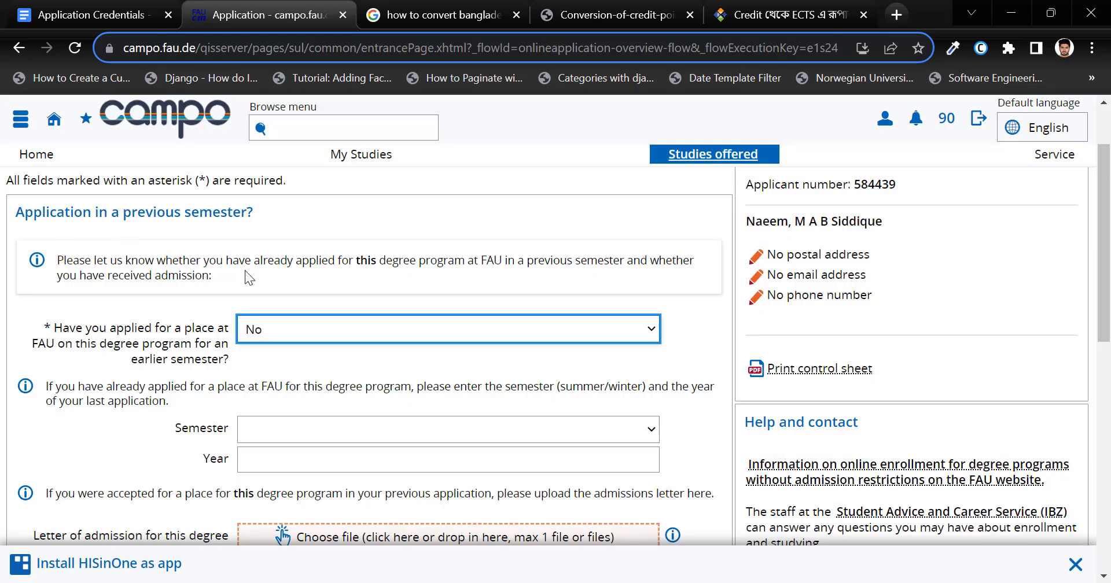
Keep No for having applied to this degree program in an earlier semester, leave the optional fields empty, and continue
{"action": "scroll", "coordinate": [288, 335], "scroll_direction": "down", "scroll_amount": 1}
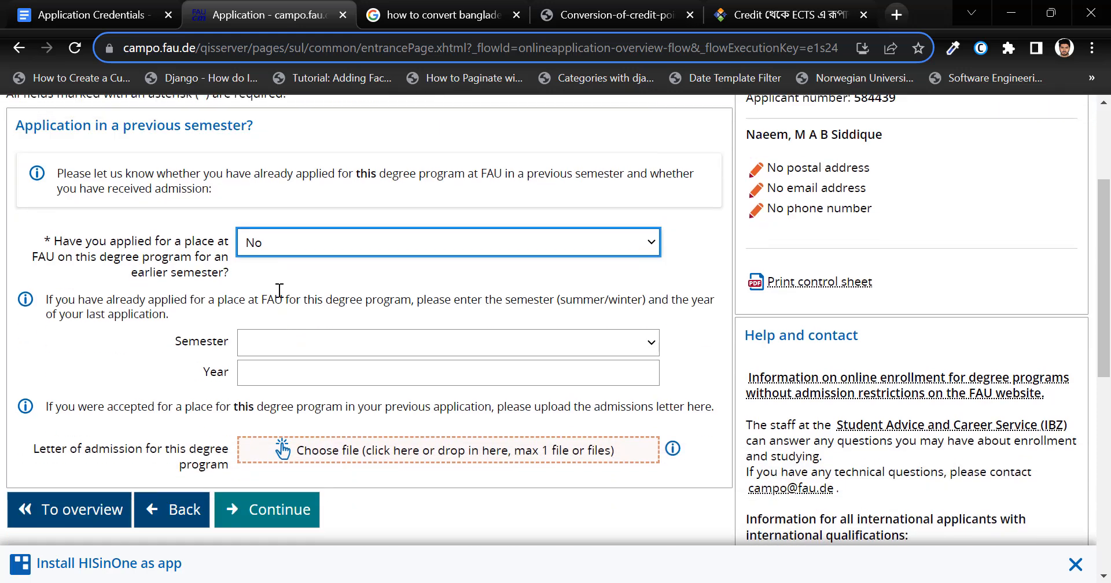
{"action": "left_click", "coordinate": [296, 251]}
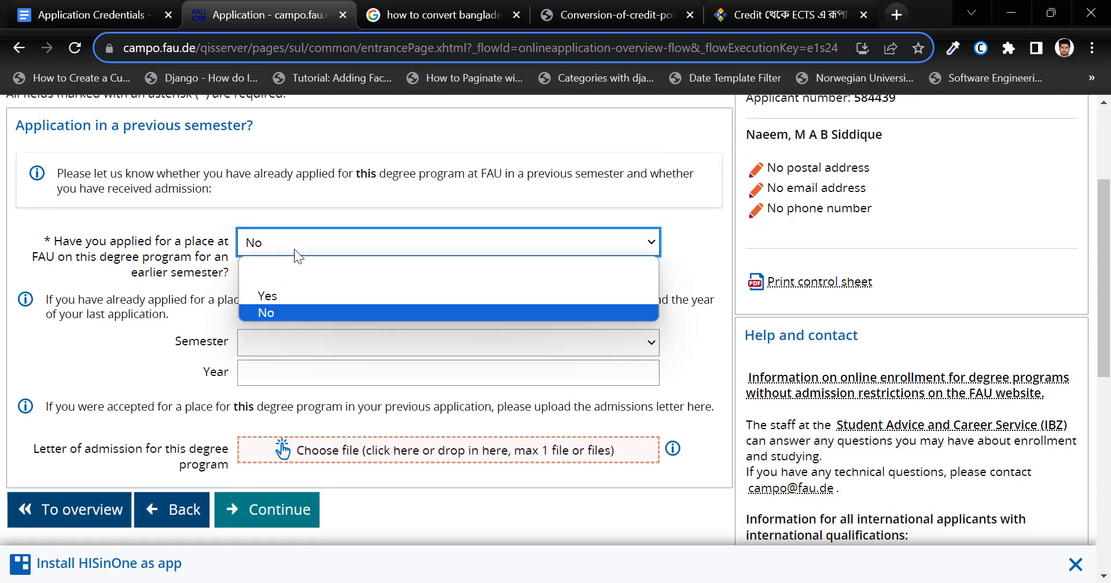
{"action": "left_click", "coordinate": [190, 245]}
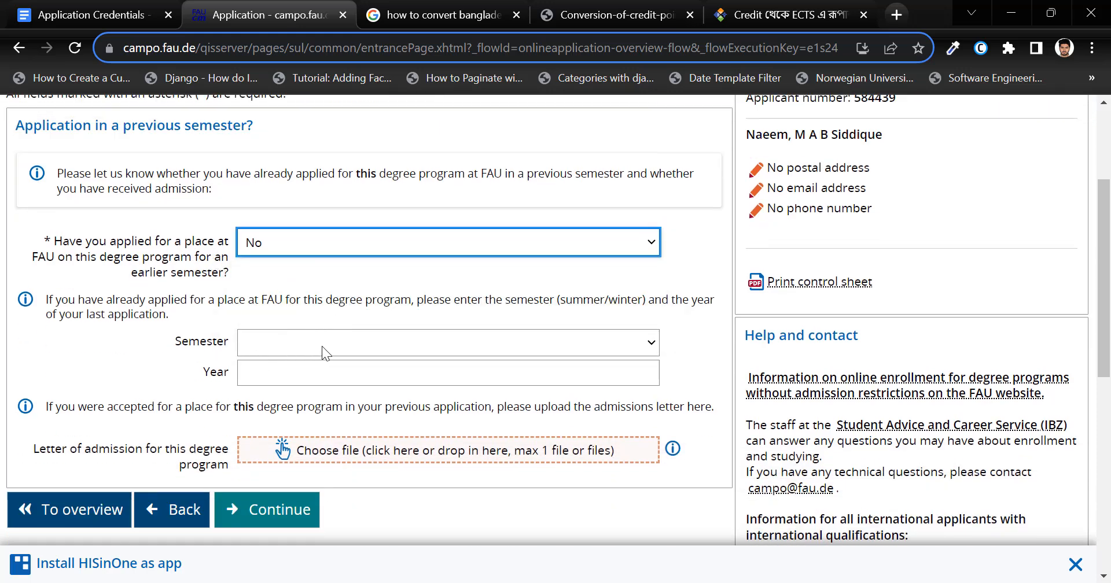
{"action": "scroll", "coordinate": [120, 424], "scroll_direction": "down", "scroll_amount": 1}
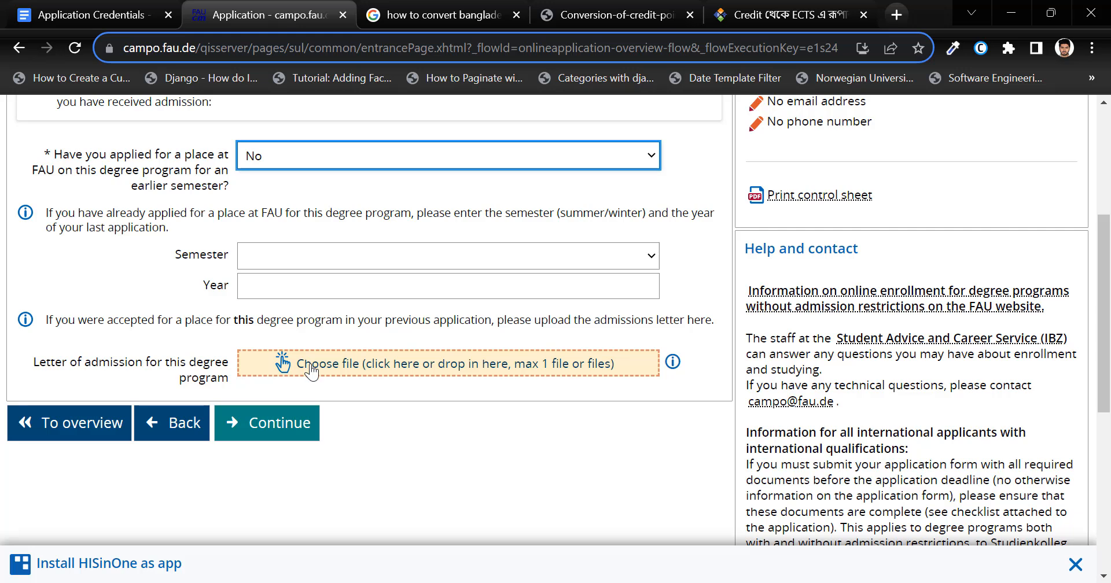
{"action": "left_click", "coordinate": [272, 424]}
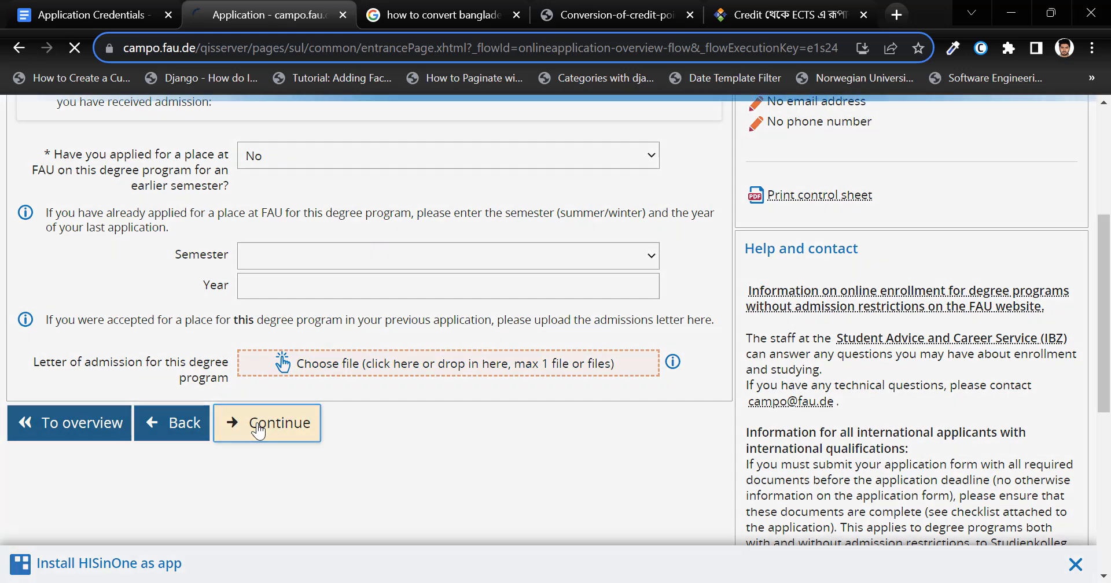
Leave the message and extra certificates empty, keep FAU website as the first contact with the degree program, and continue
{"action": "scroll", "coordinate": [188, 294], "scroll_direction": "down", "scroll_amount": 2}
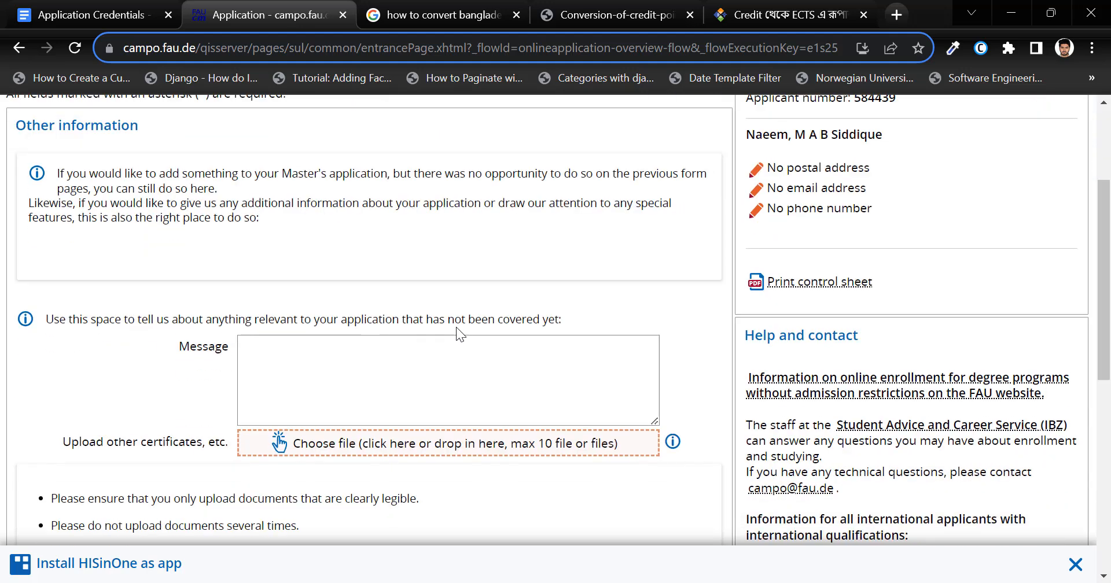
{"action": "scroll", "coordinate": [543, 328], "scroll_direction": "down", "scroll_amount": 2}
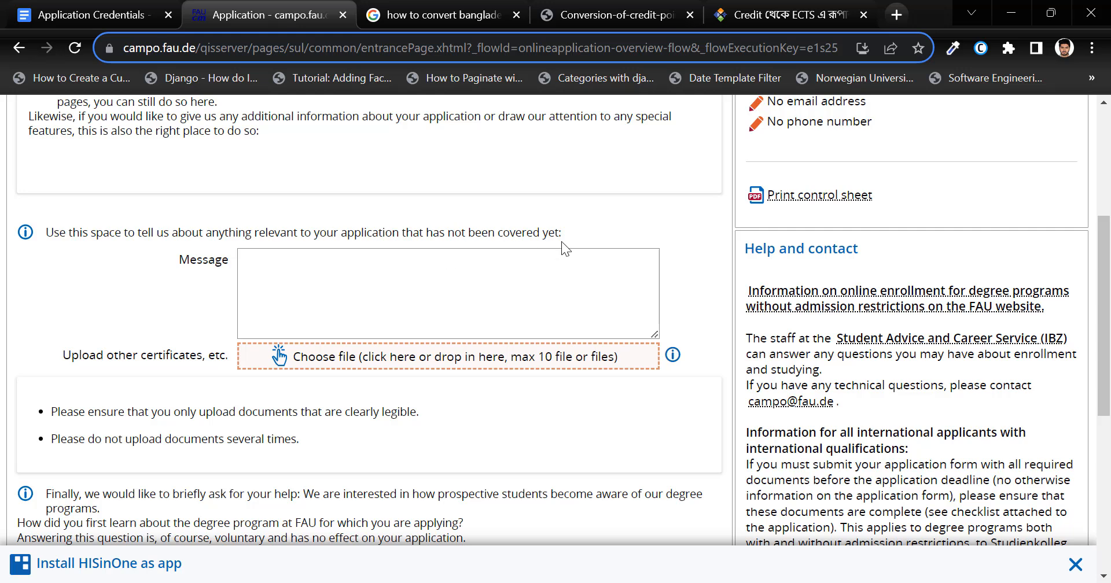
{"action": "scroll", "coordinate": [298, 317], "scroll_direction": "down", "scroll_amount": 2}
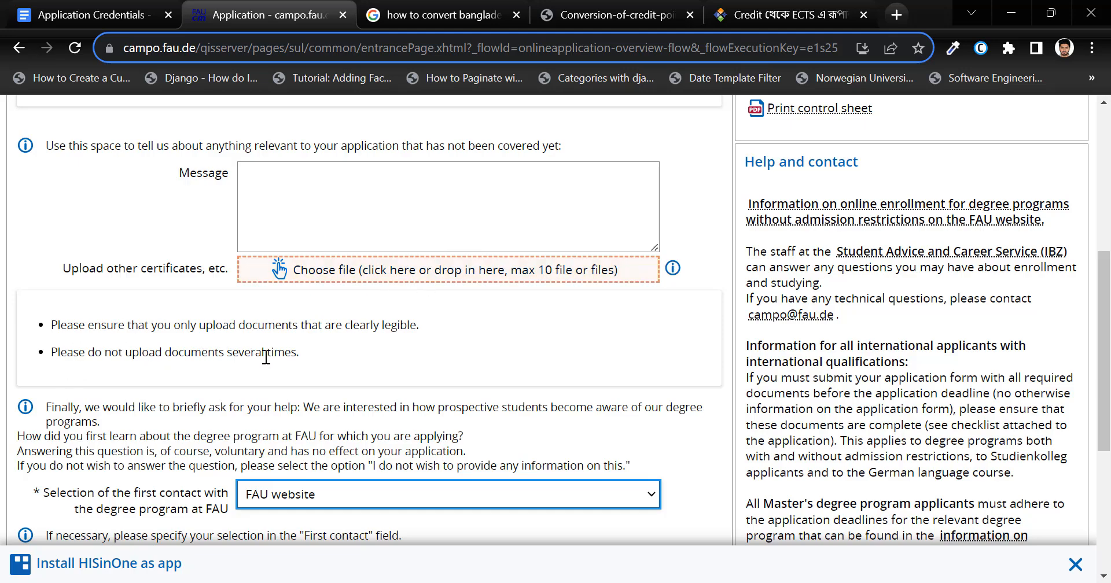
{"action": "scroll", "coordinate": [341, 362], "scroll_direction": "down", "scroll_amount": 3}
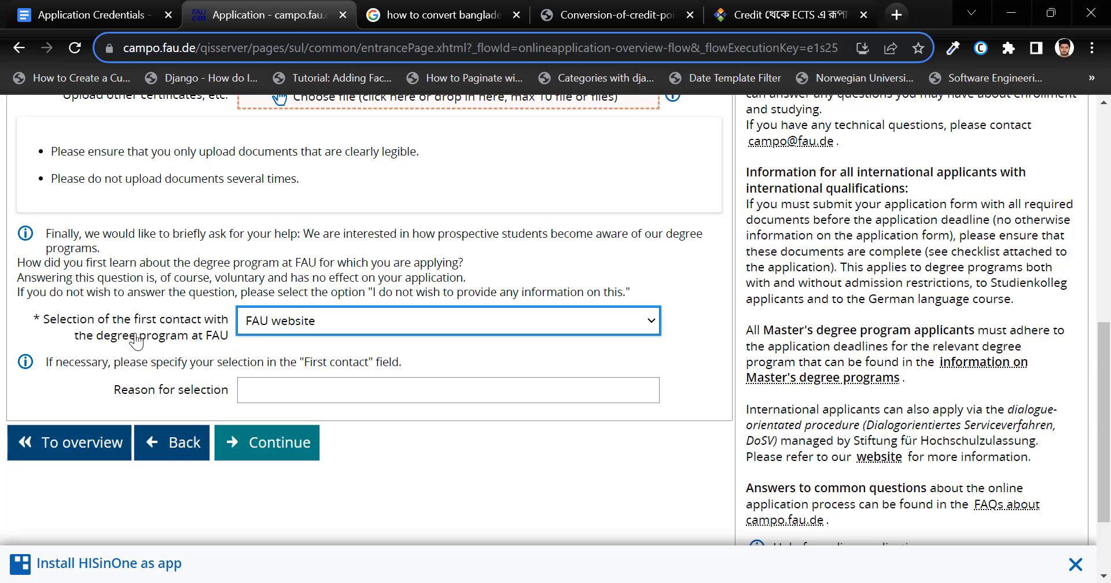
{"action": "left_click", "coordinate": [322, 320]}
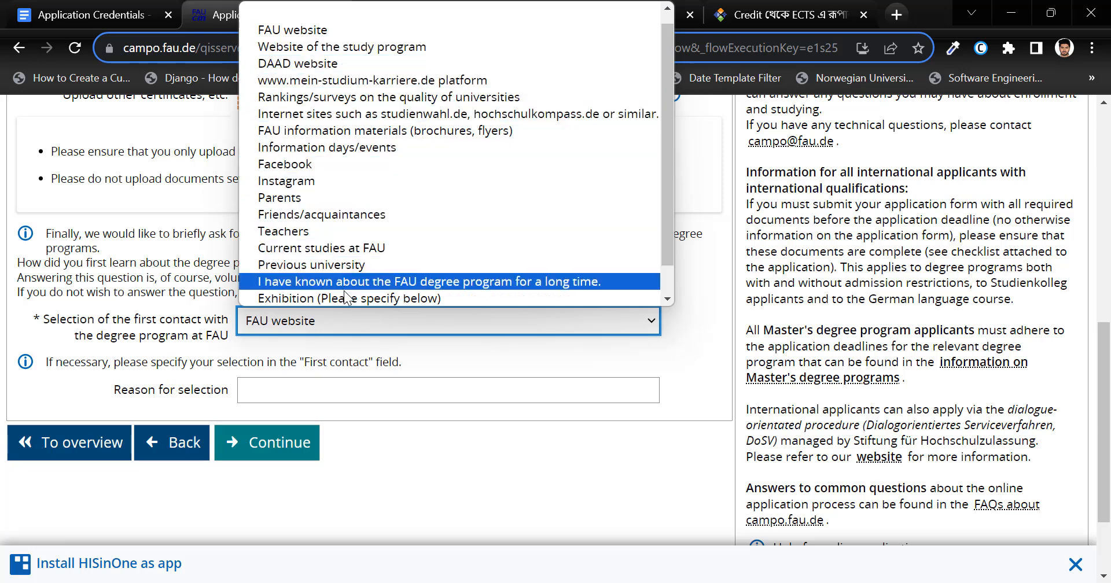
{"action": "left_click", "coordinate": [154, 251]}
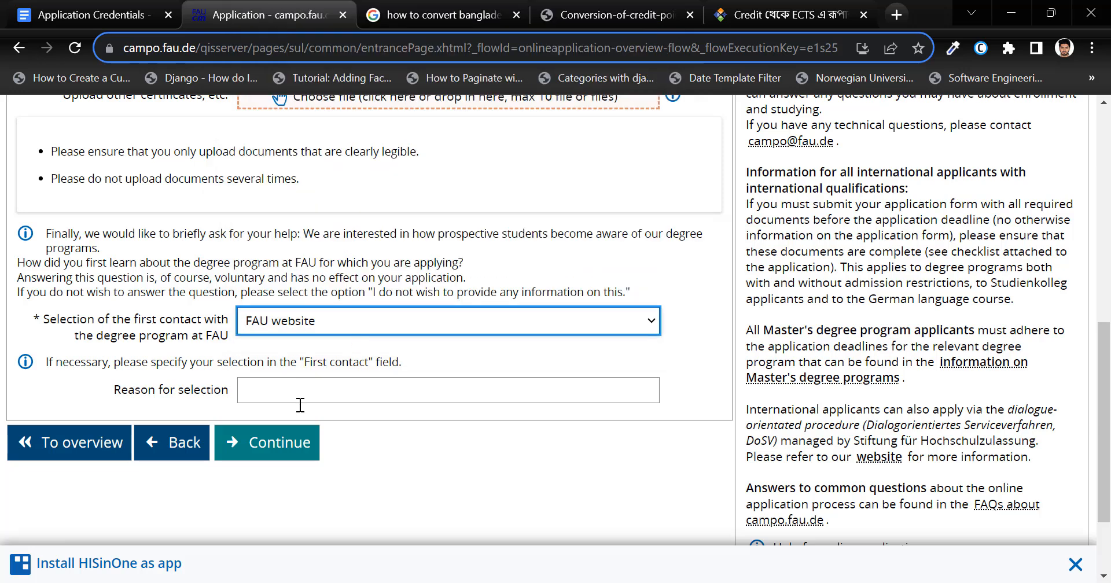
{"action": "left_click", "coordinate": [277, 456]}
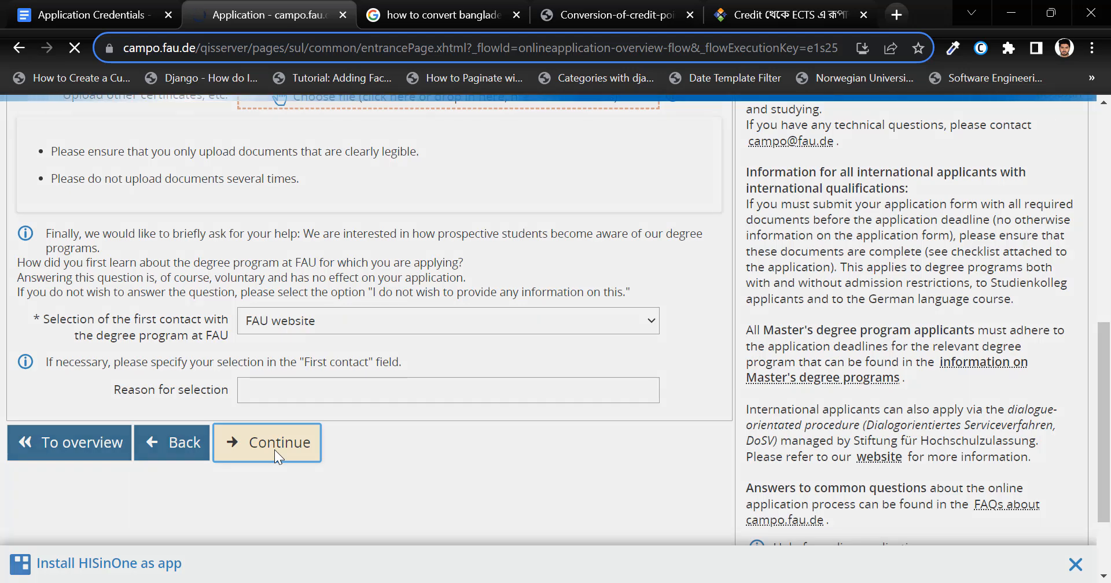
Answer No to having been enrolled at FAU in the past, and continue without a matriculation number
{"action": "scroll", "coordinate": [310, 308], "scroll_direction": "down", "scroll_amount": 1}
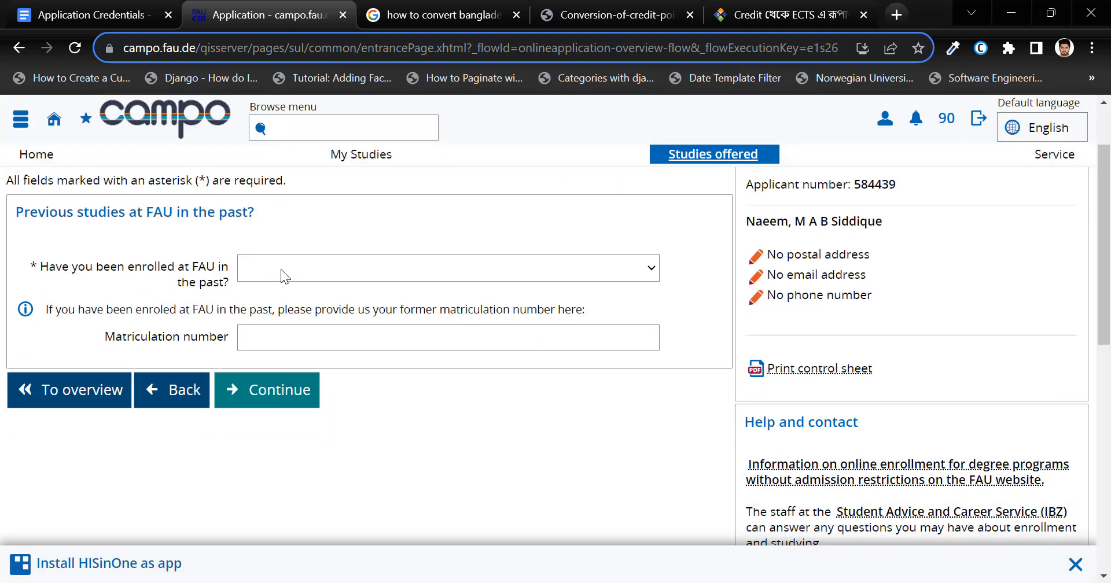
{"action": "left_click", "coordinate": [295, 267]}
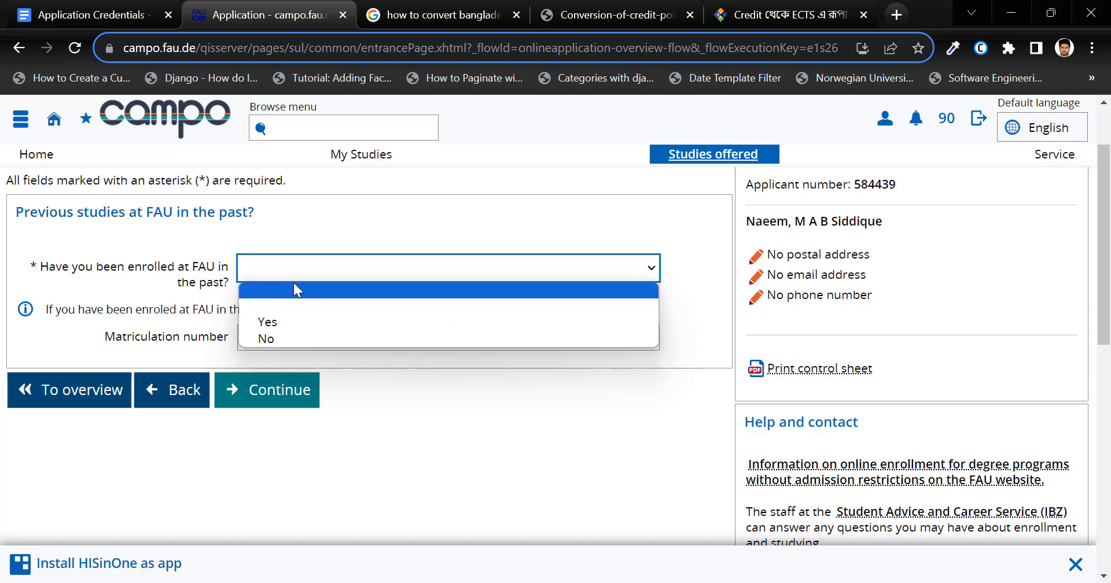
{"action": "left_click", "coordinate": [276, 339]}
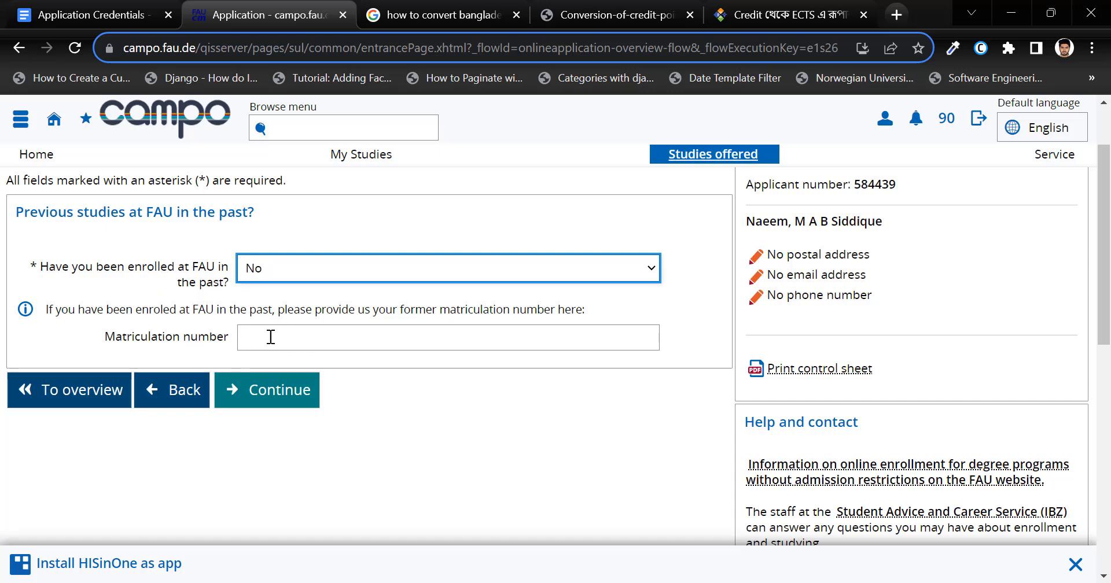
{"action": "left_click", "coordinate": [262, 399]}
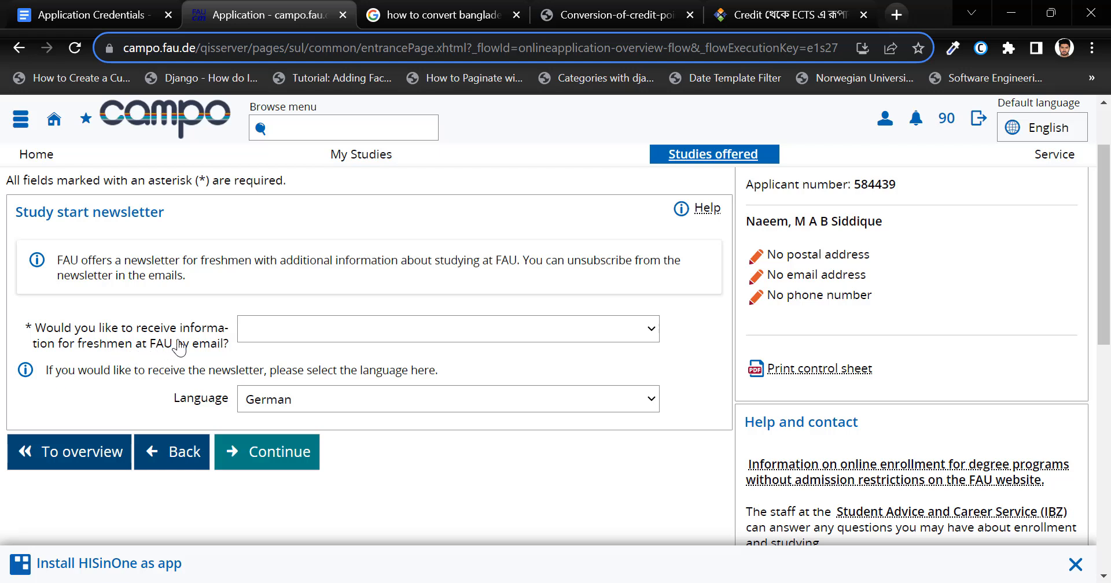
Decline the study start newsletter with No, leave its language as German, and continue to the application overview
{"action": "left_click", "coordinate": [303, 328]}
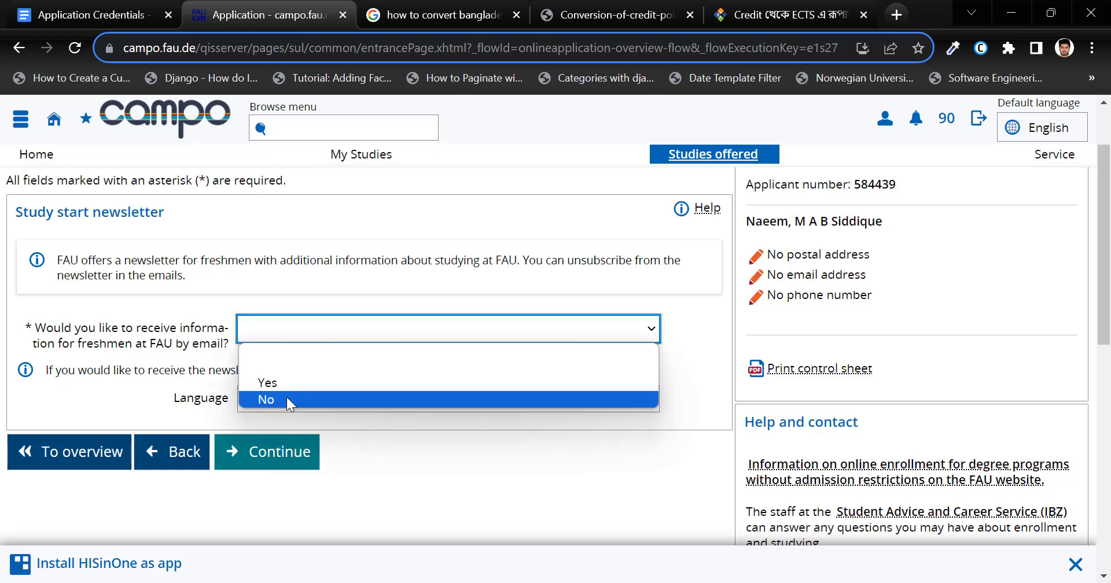
{"action": "left_click", "coordinate": [287, 398]}
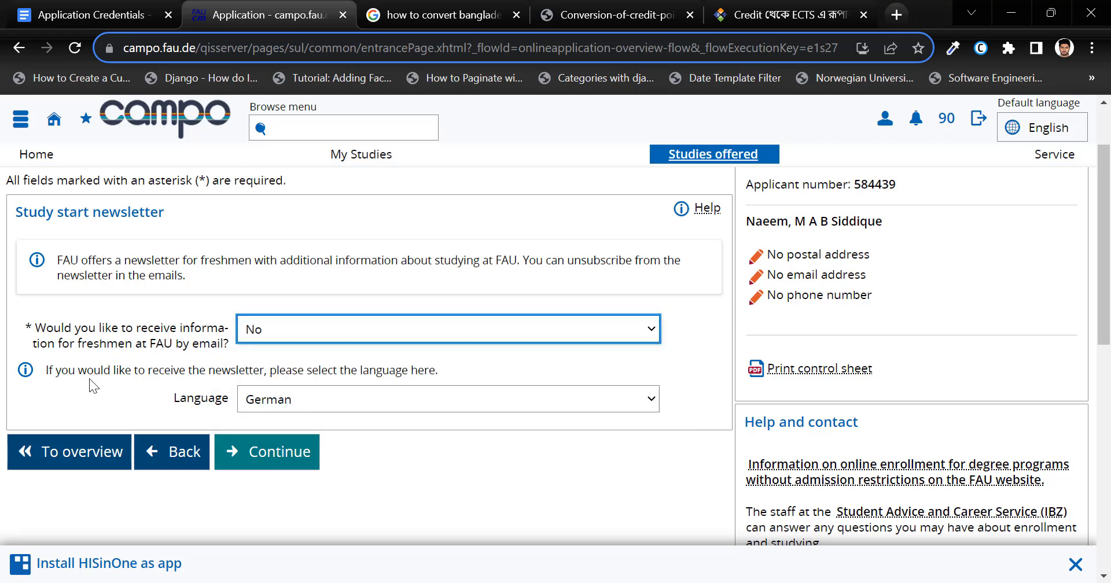
{"action": "left_click", "coordinate": [294, 398]}
{"action": "left_click", "coordinate": [294, 398]}
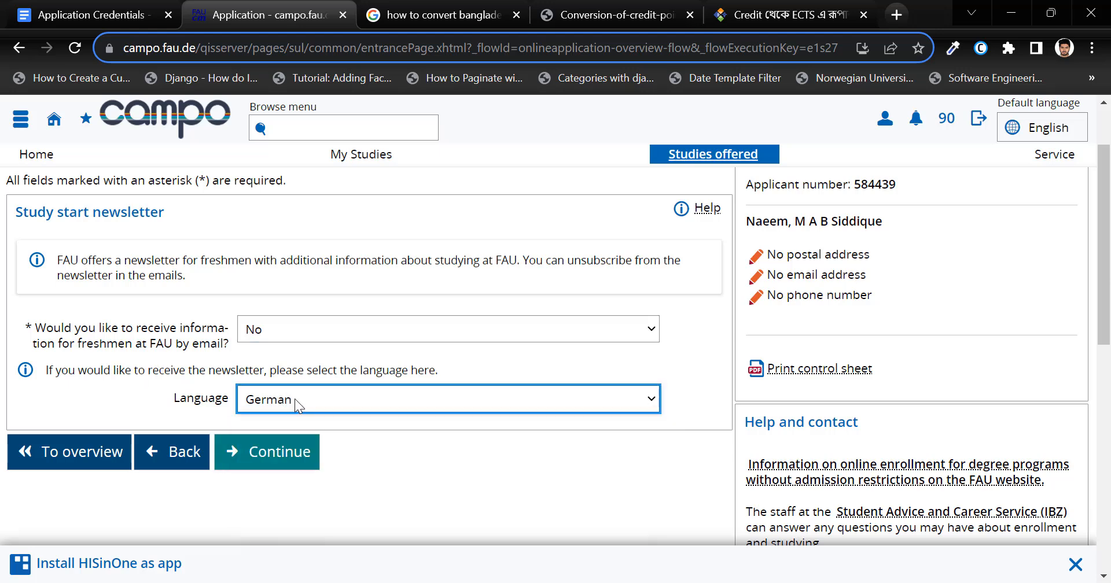
{"action": "left_click", "coordinate": [266, 452]}
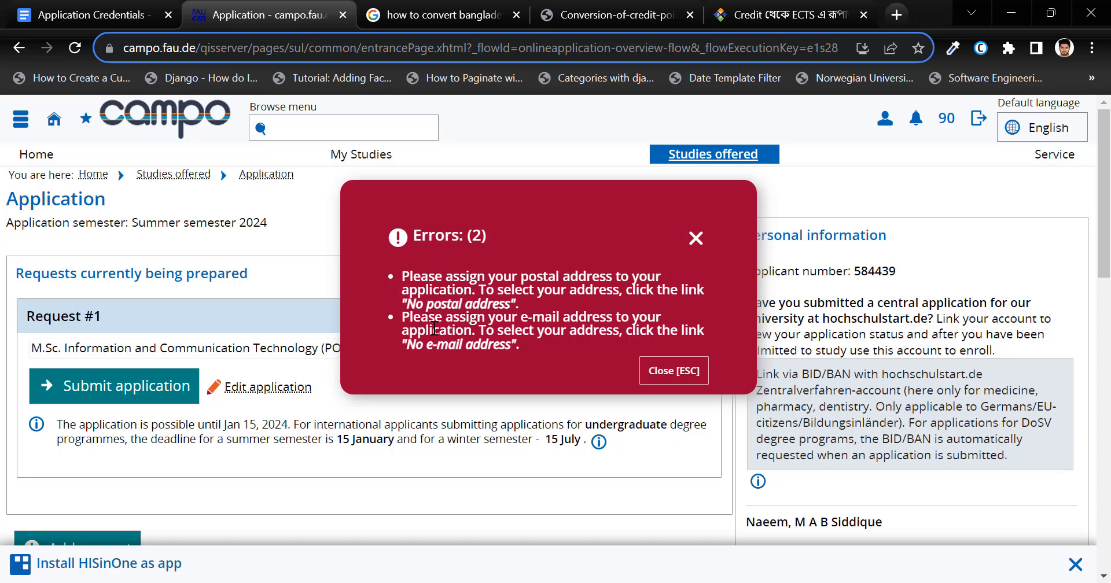
Dismiss the error notice and assign the saved private postal address to the application's correspondence
{"action": "key", "text": "Escape"}
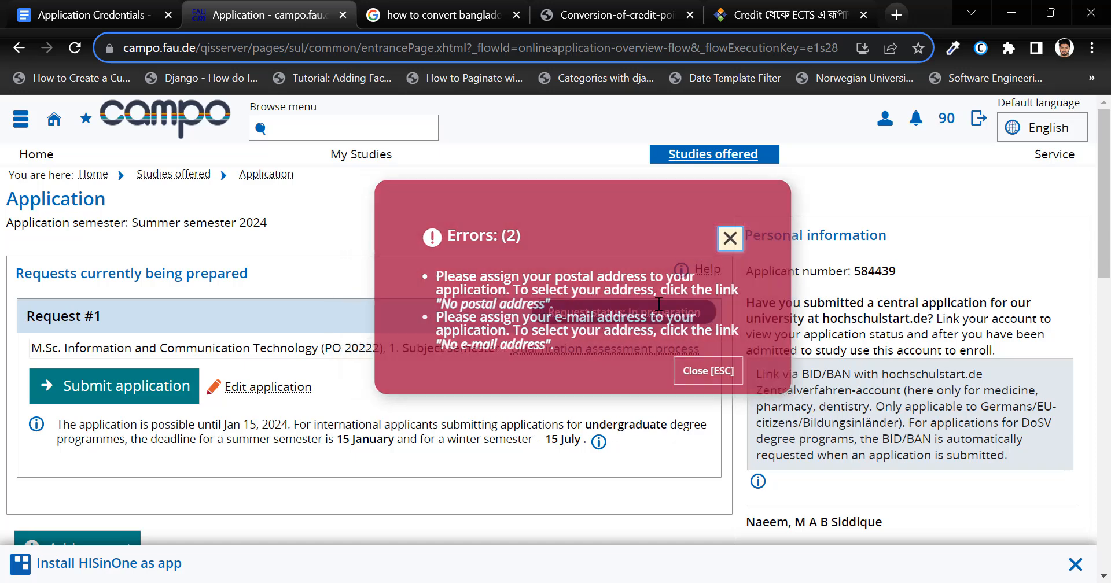
{"action": "scroll", "coordinate": [862, 347], "scroll_direction": "down", "scroll_amount": 3}
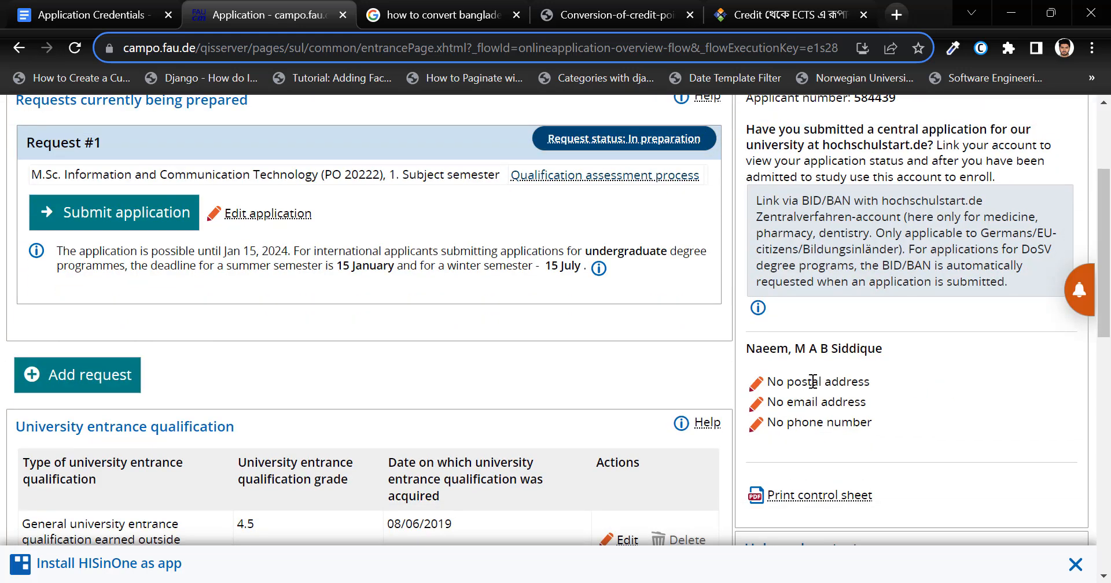
{"action": "left_click", "coordinate": [756, 384]}
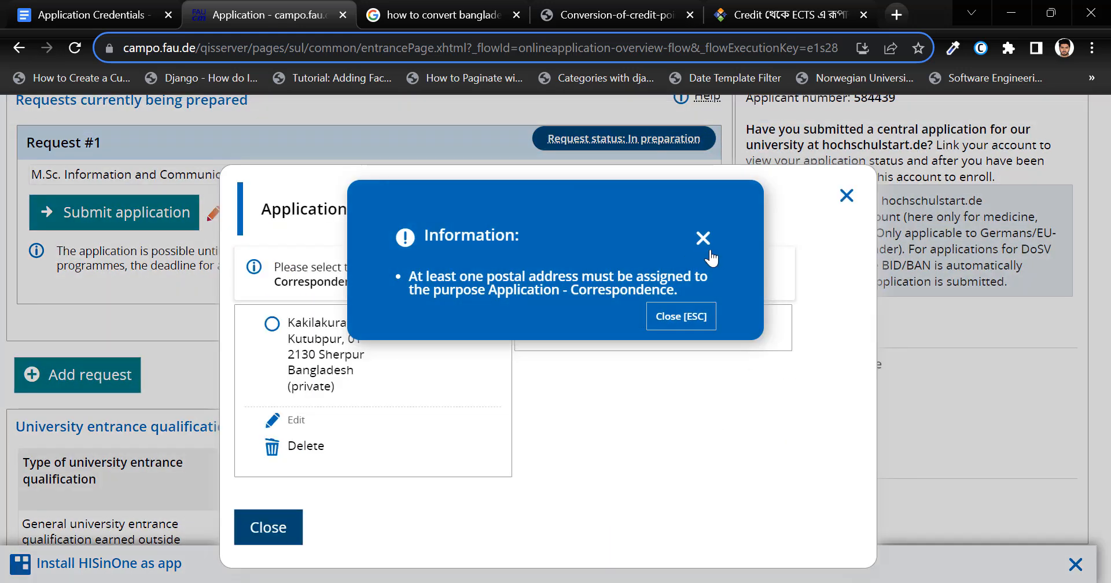
{"action": "left_click", "coordinate": [703, 237]}
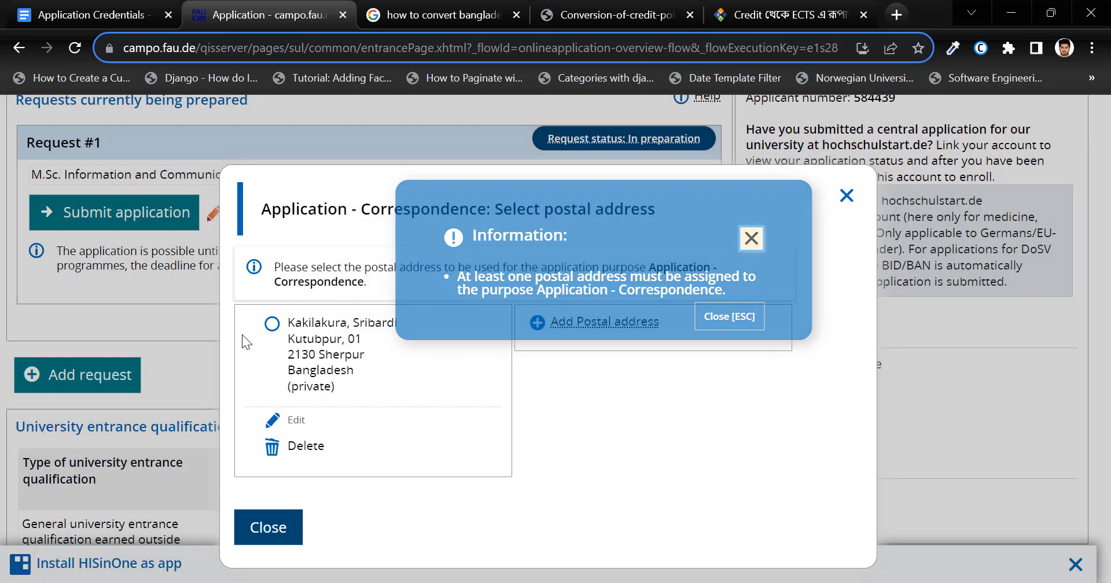
{"action": "left_click", "coordinate": [274, 325]}
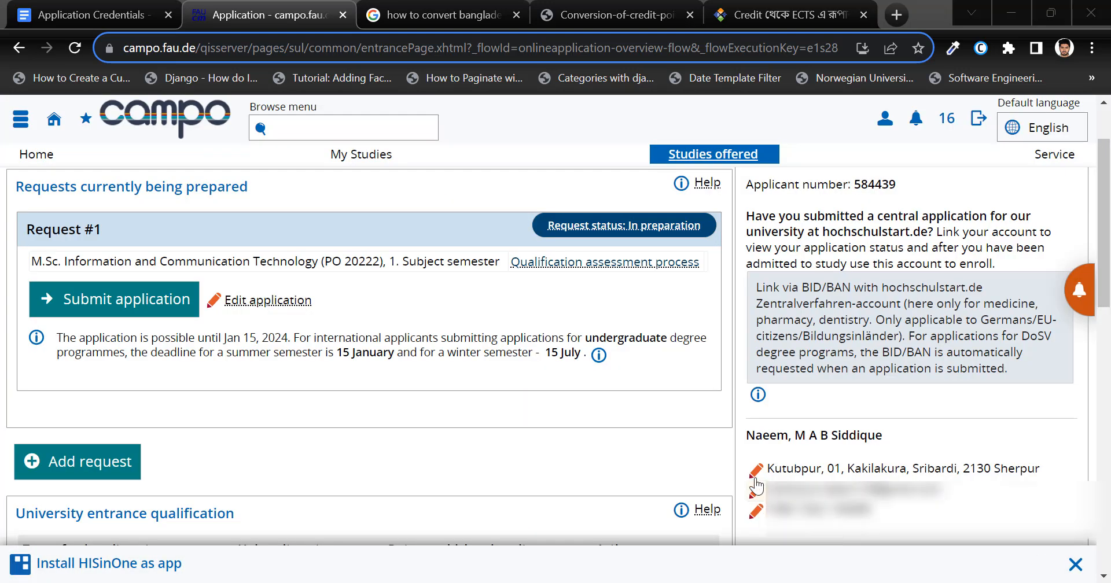
{"action": "scroll", "coordinate": [502, 330], "scroll_direction": "down", "scroll_amount": 2}
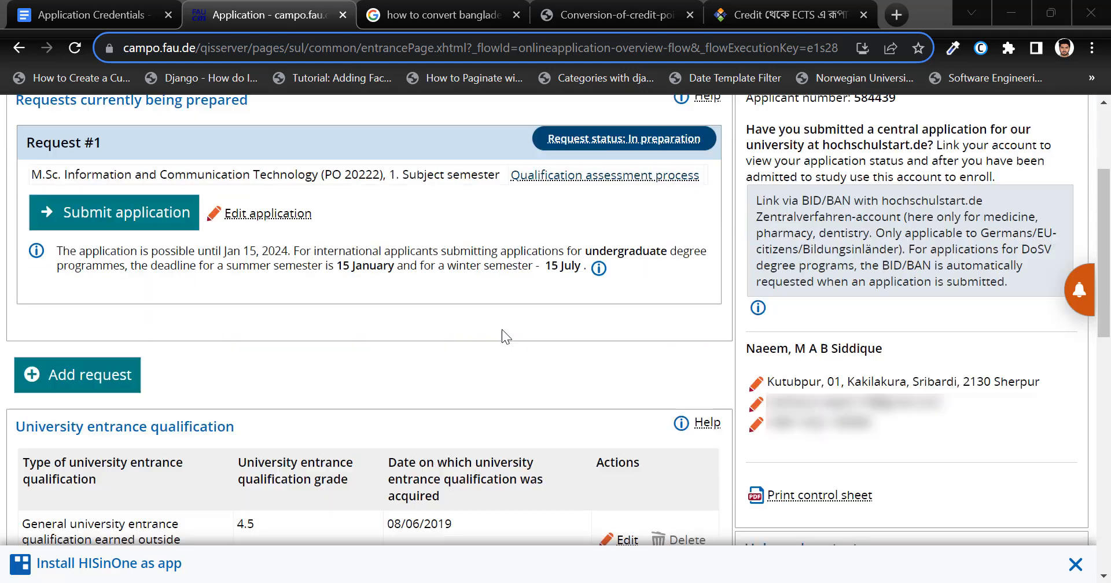